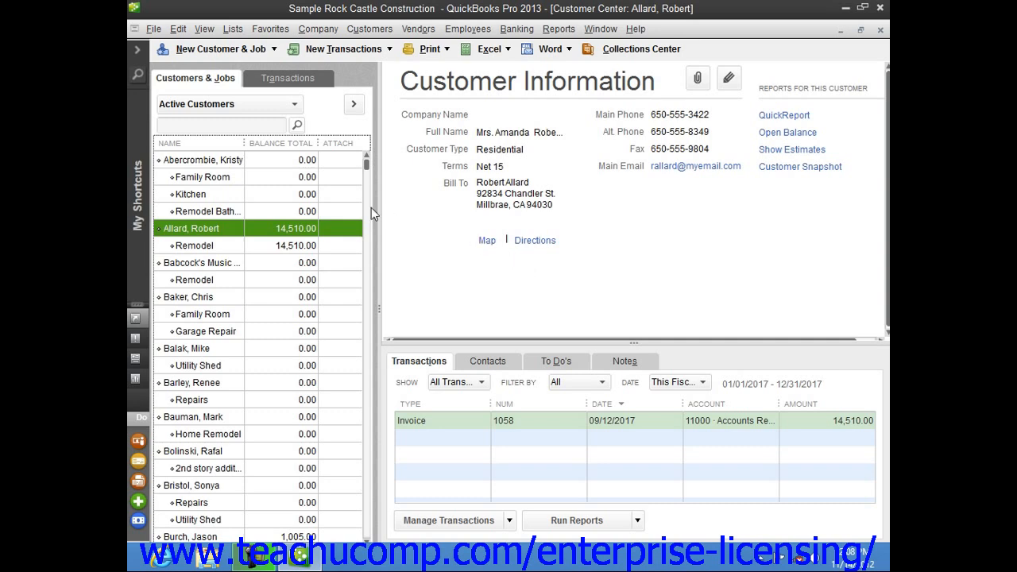
- Start a blank customer record via New Customer & Job > New Customer in the Customer Center
left_click(181, 81)
left_click(369, 29)
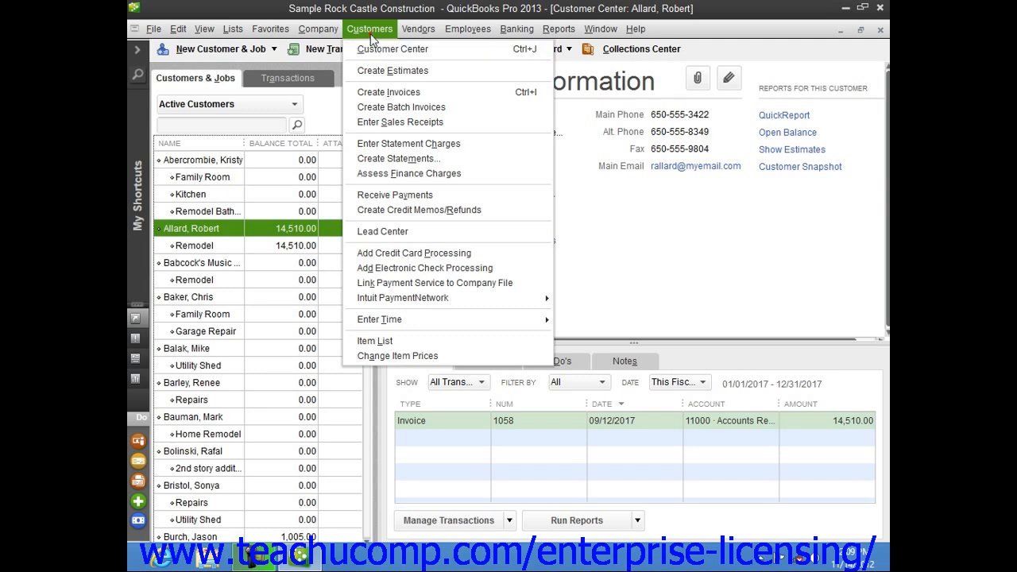
left_click(370, 33)
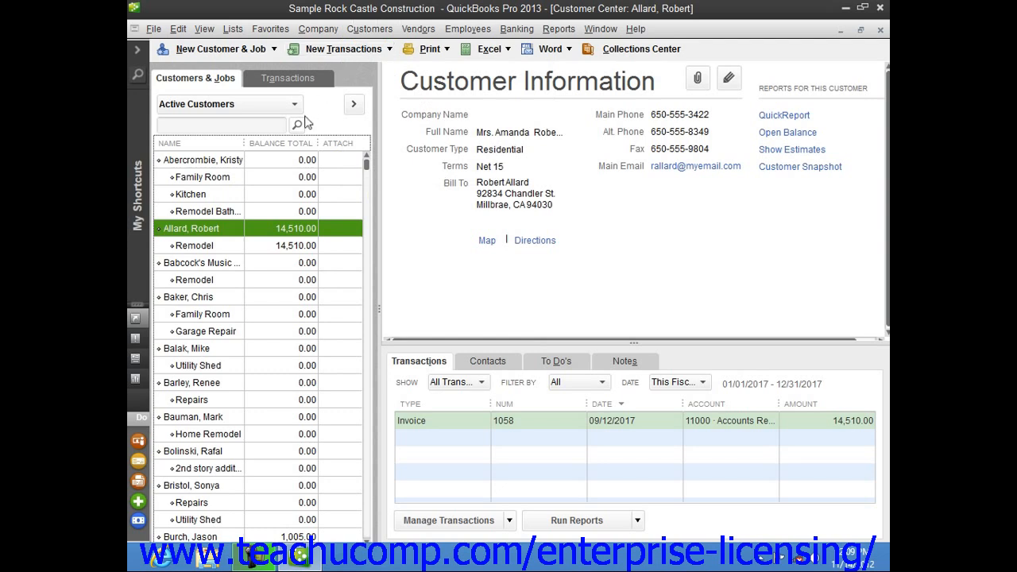
left_click(200, 84)
left_click(211, 54)
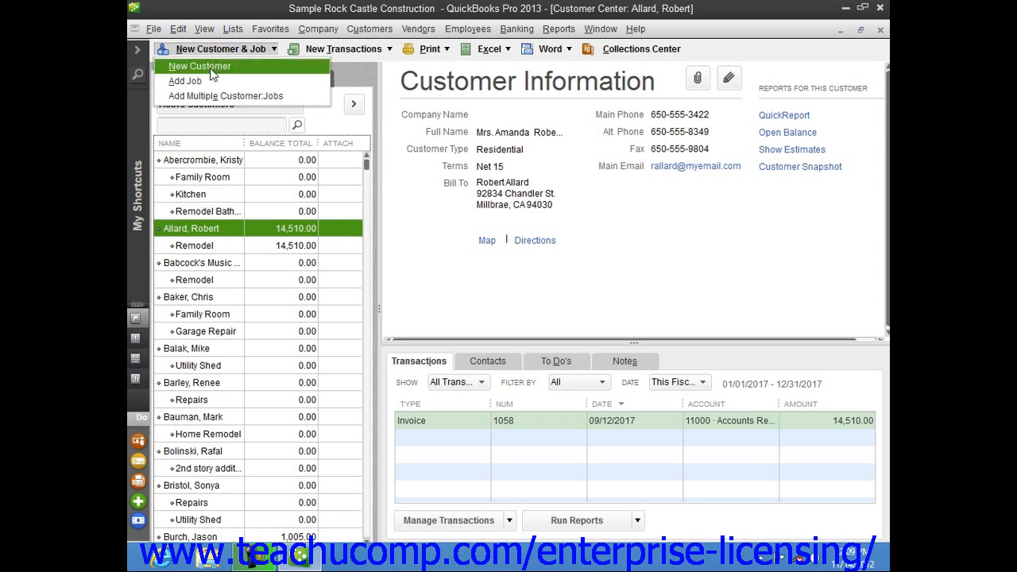
left_click(211, 69)
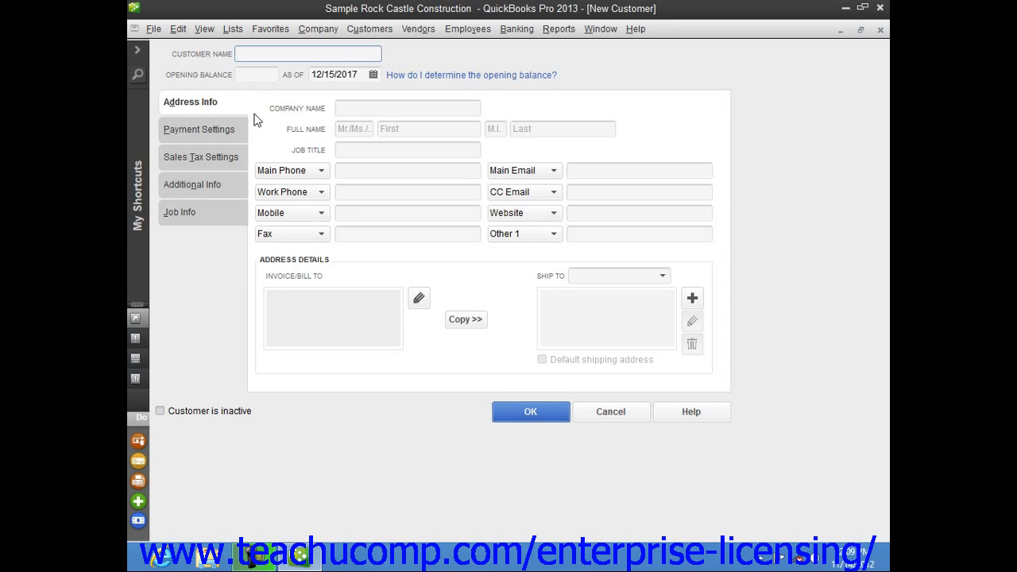
- Enter the customer's name last-name-first in Customer Name, then move to Company Name
type("Doe, Jon")
key("Tab")
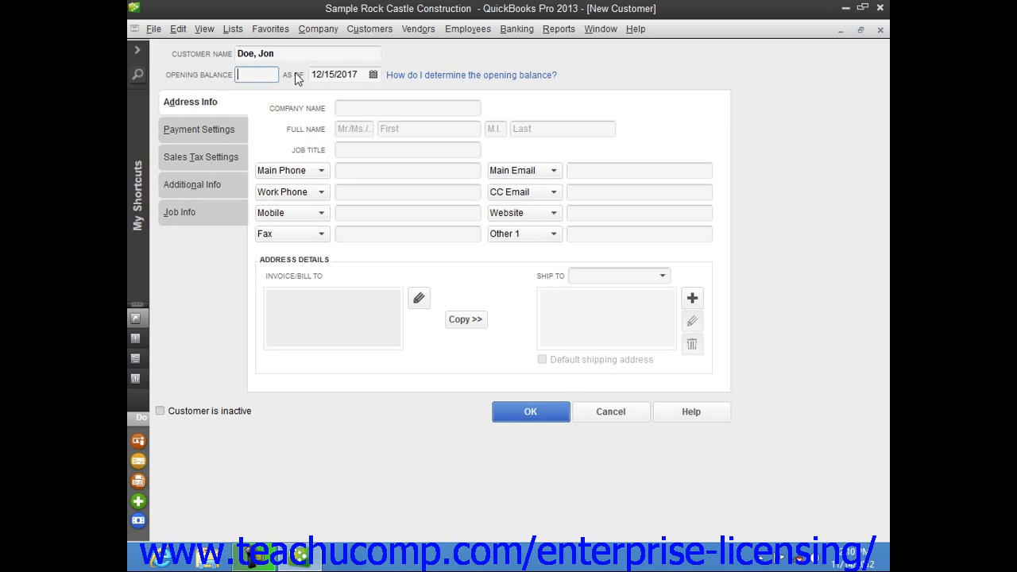
left_click(194, 108)
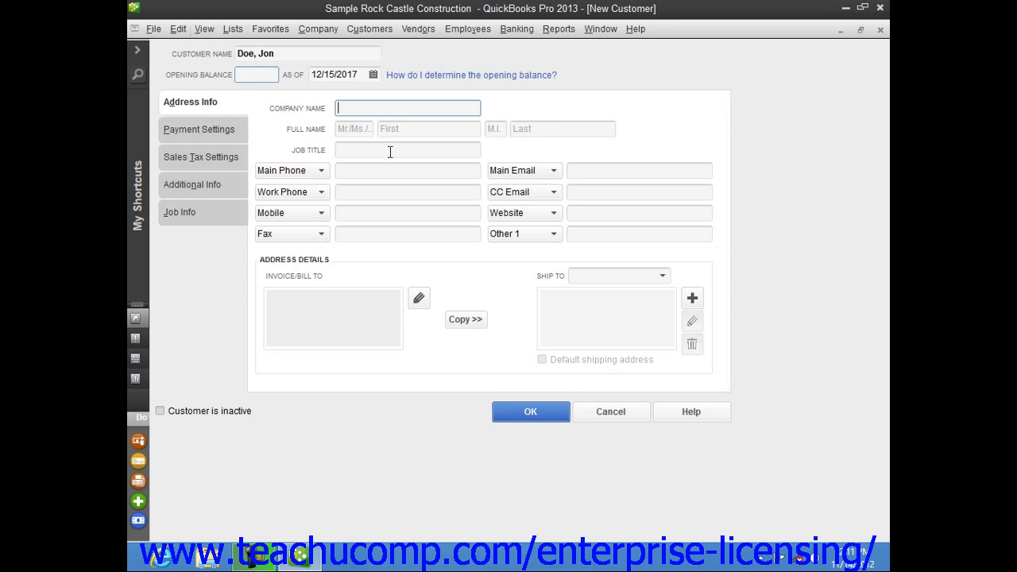
- Fill the full-name fields with title Mr., the customer's first name, middle initial and last name
left_click(359, 131)
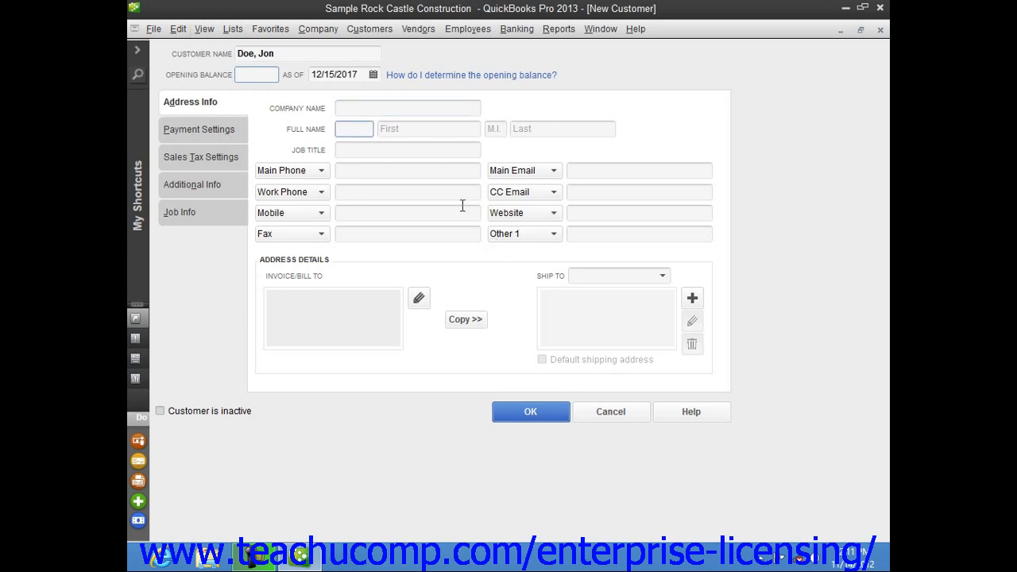
type("Mr.")
key("Tab")
type("Jo")
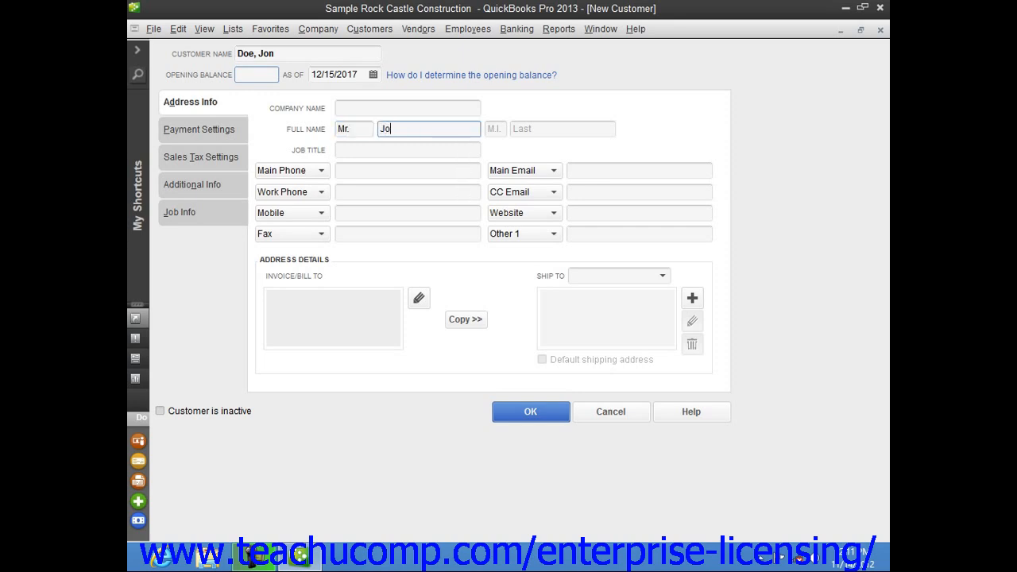
type("n")
key("Tab")
type("Q")
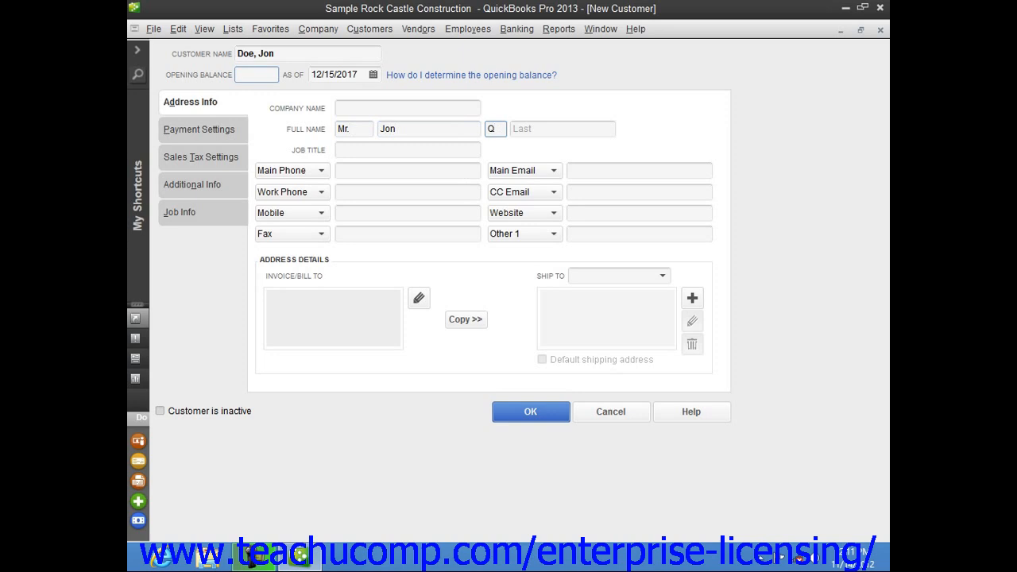
type(".")
key("Tab")
type("Doe")
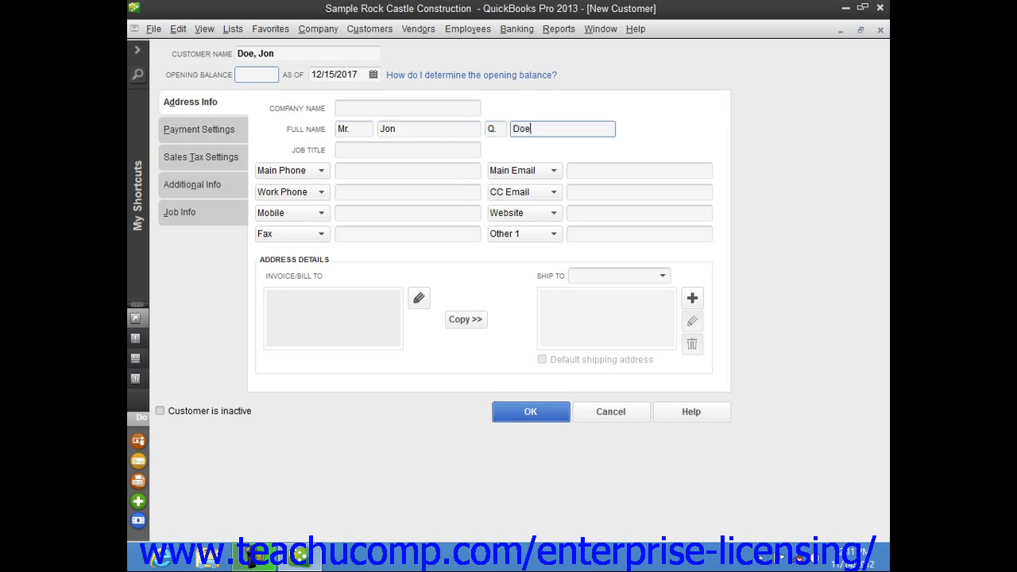
key("Tab")
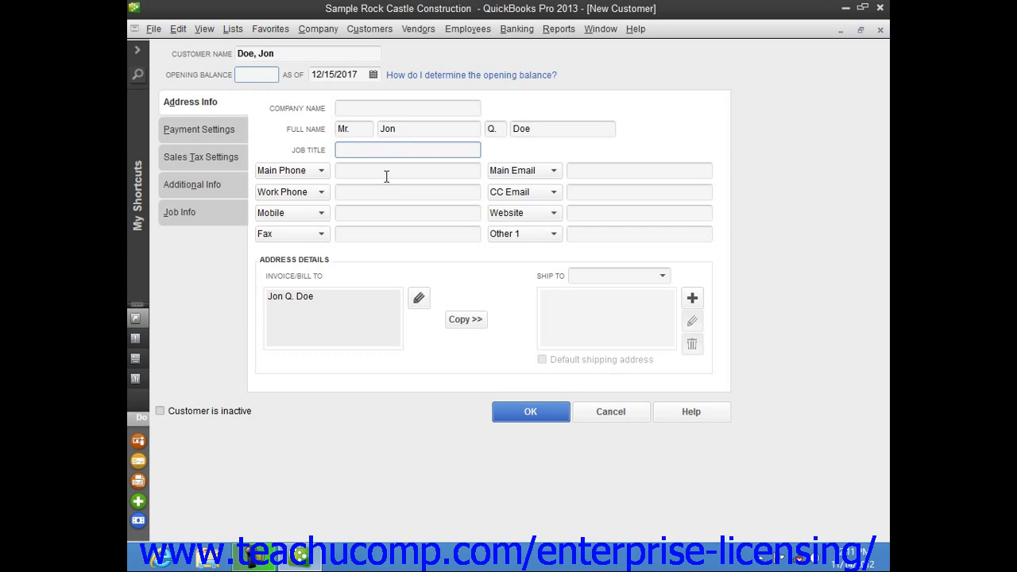
left_click(319, 171)
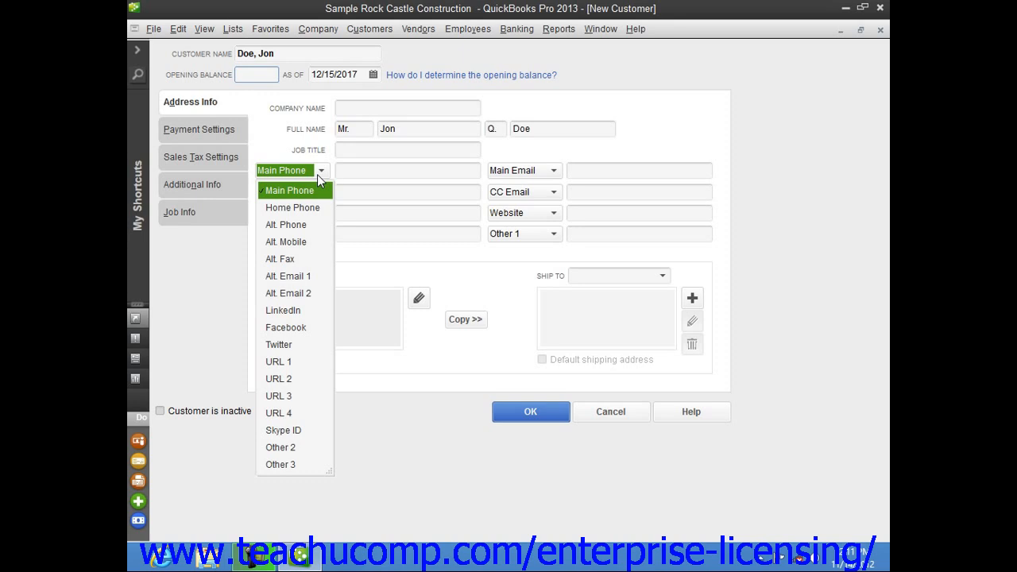
left_click(317, 174)
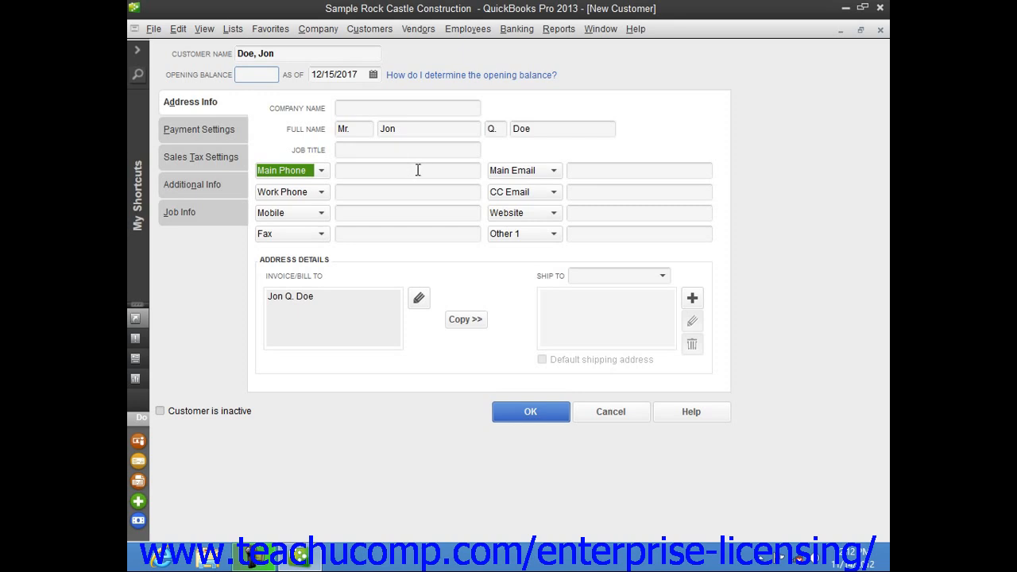
left_click(553, 235)
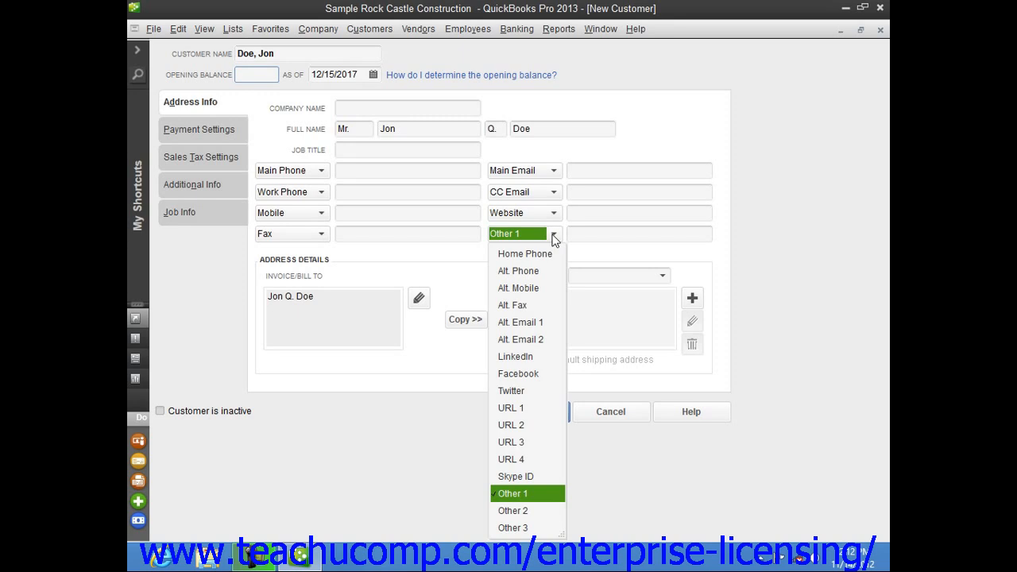
left_click(553, 239)
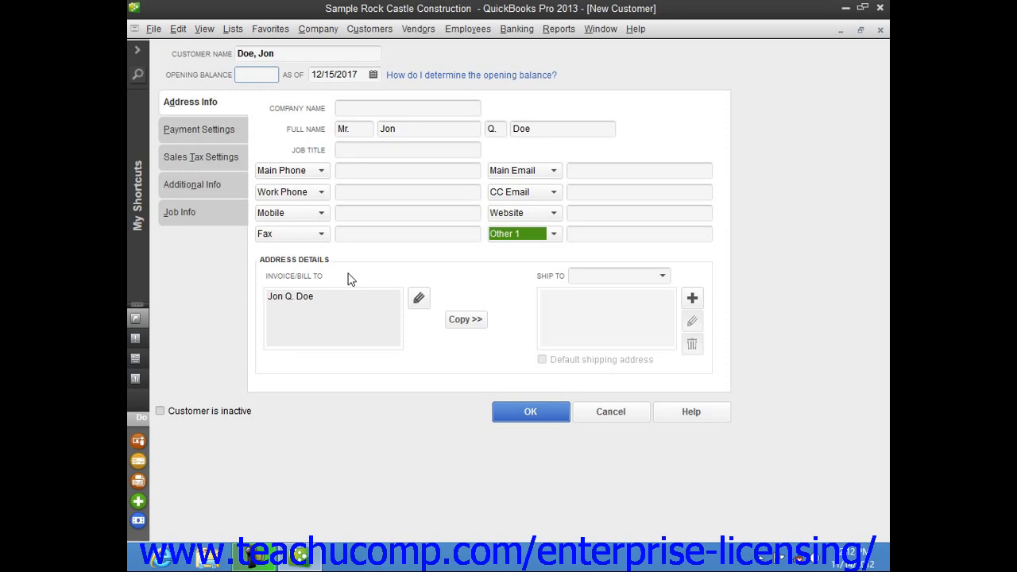
left_click(291, 311)
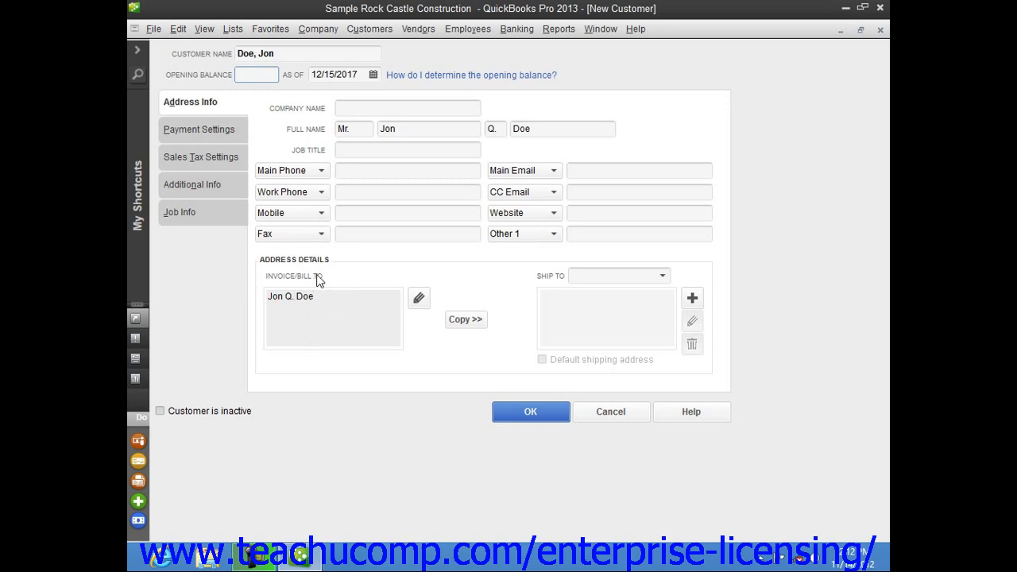
- Open the bill-to address for editing and add the customer's street line
left_click(418, 299)
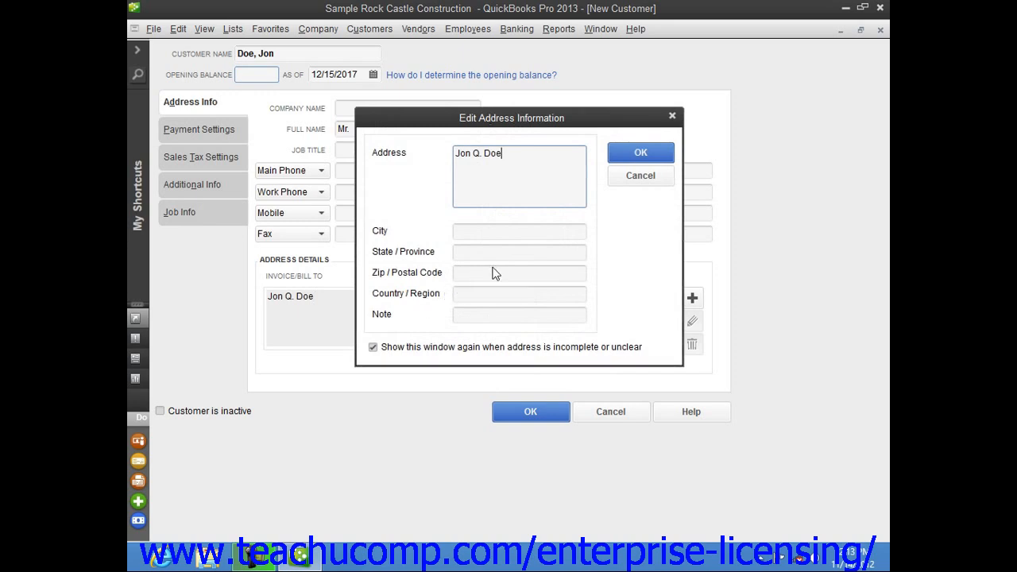
left_click(470, 232)
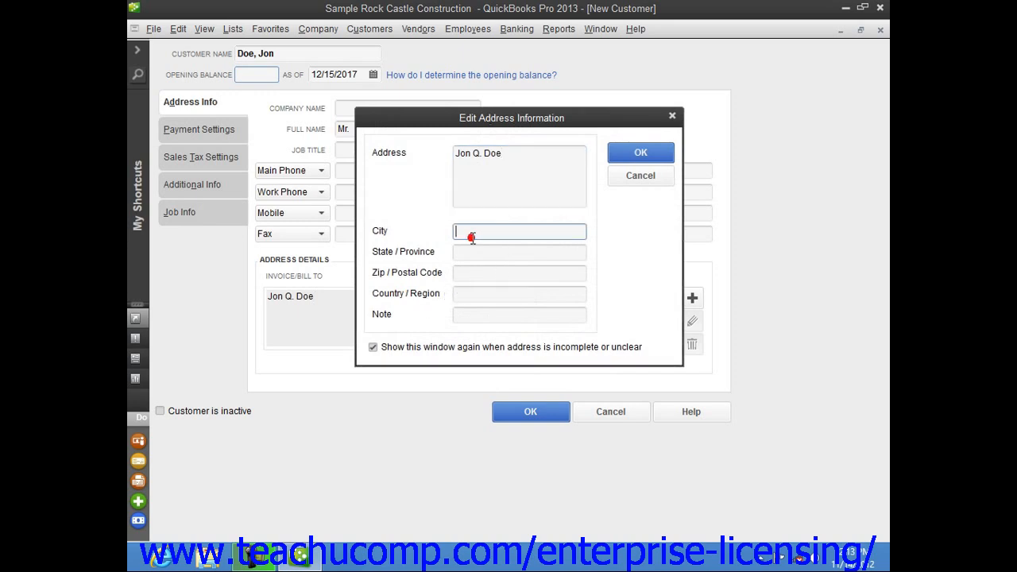
left_click(497, 168)
key("Return")
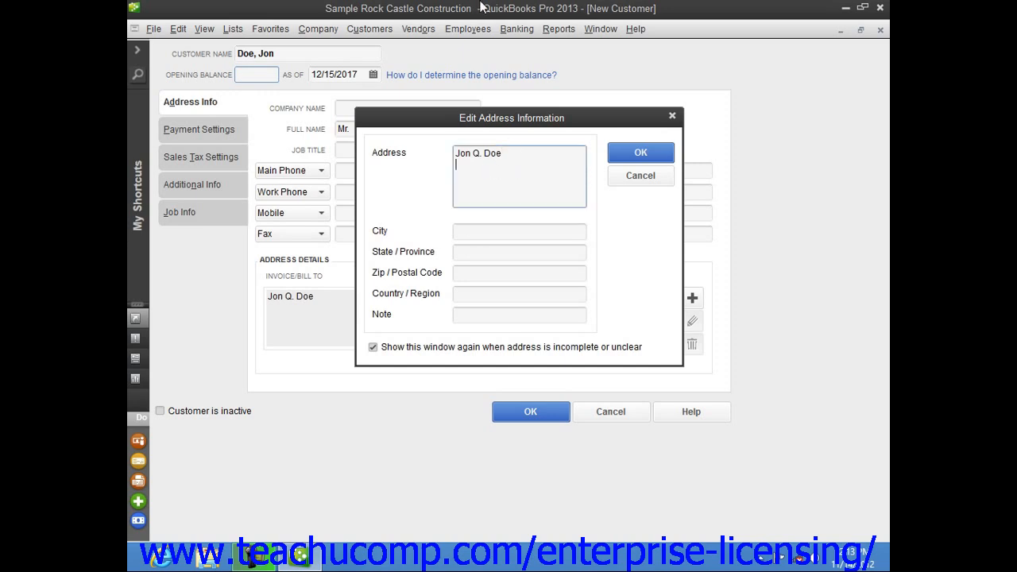
type("100 Main St.")
- Add the city, state and ZIP, save the bill-to address, and copy it into a shipping address
key("Tab")
type("Anyto")
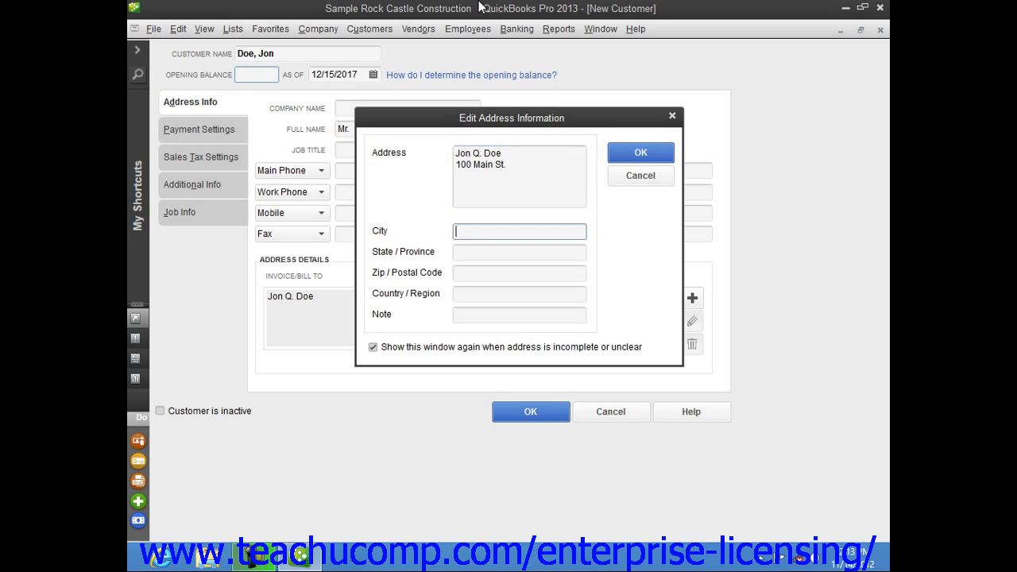
type("wn")
key("Tab")
type("MI")
key("Tab")
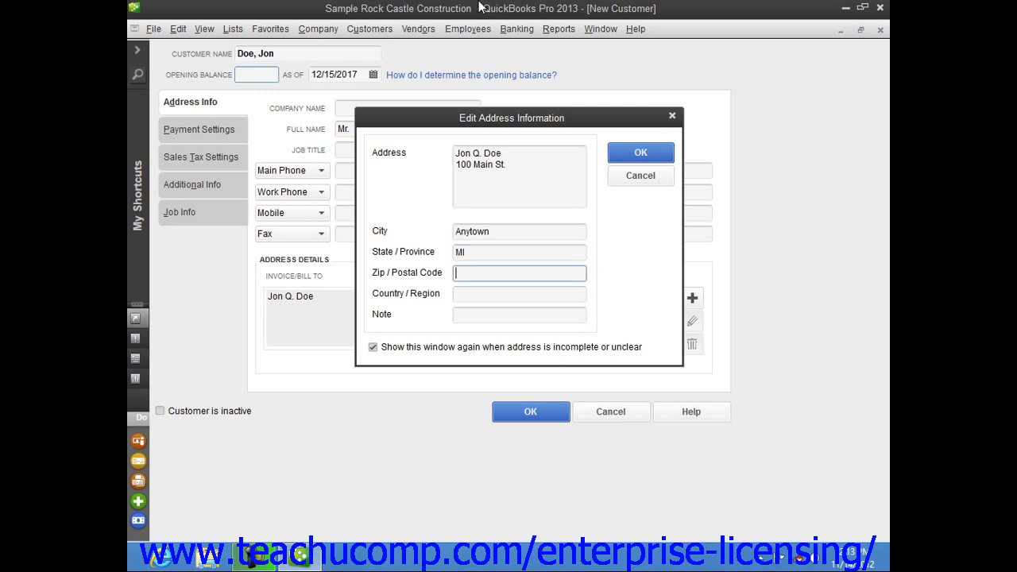
type("48800")
key("Tab")
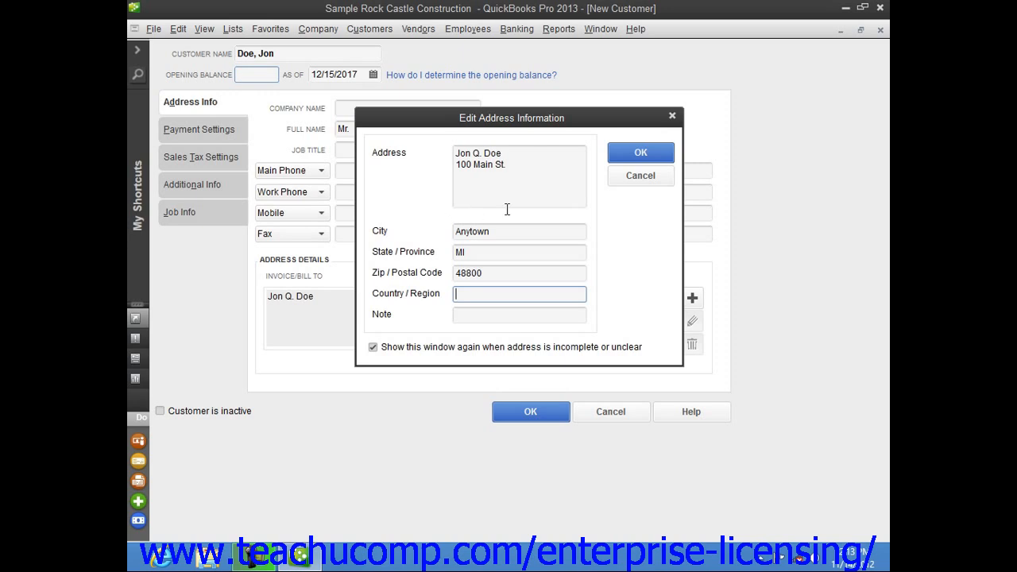
left_click(642, 155)
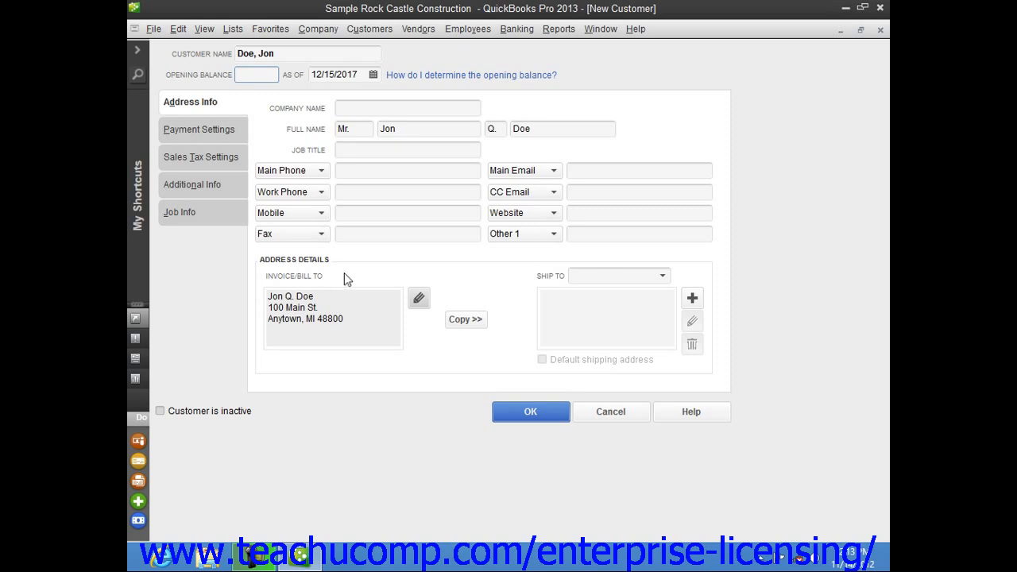
left_click(480, 321)
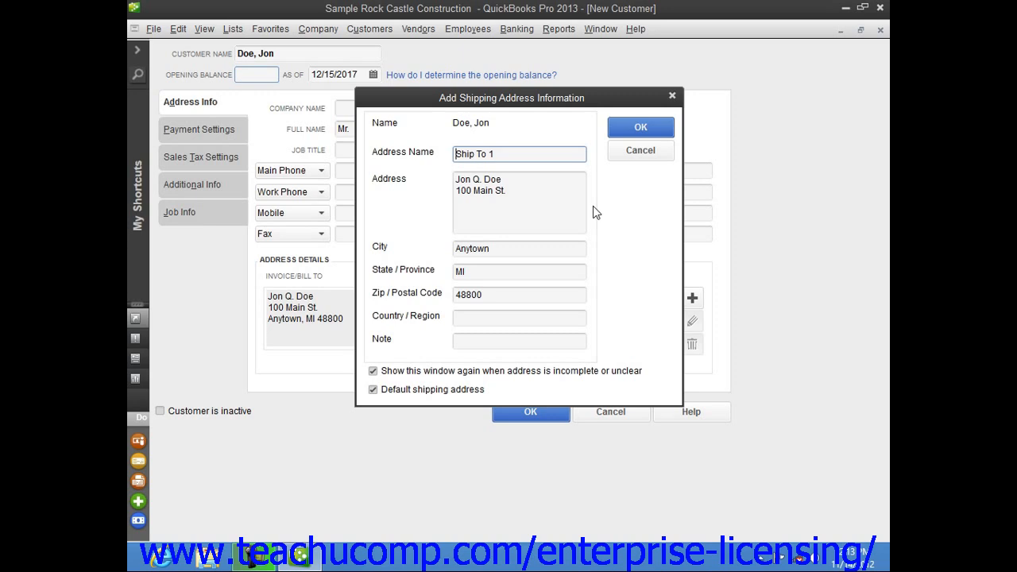
- Save the copied address as Ship To 1 and begin a second Ship To 2 entry
left_click(620, 127)
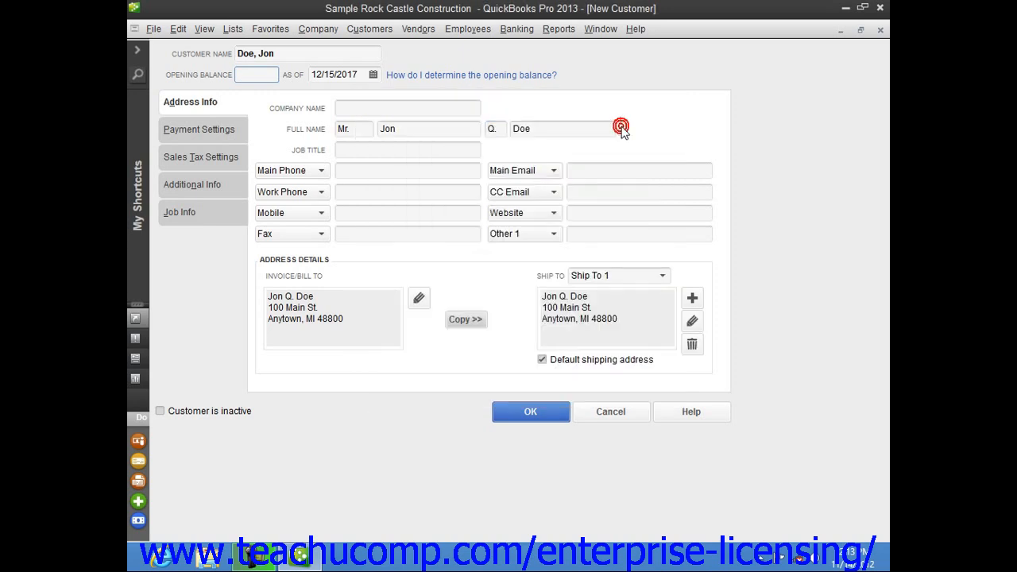
left_click(692, 297)
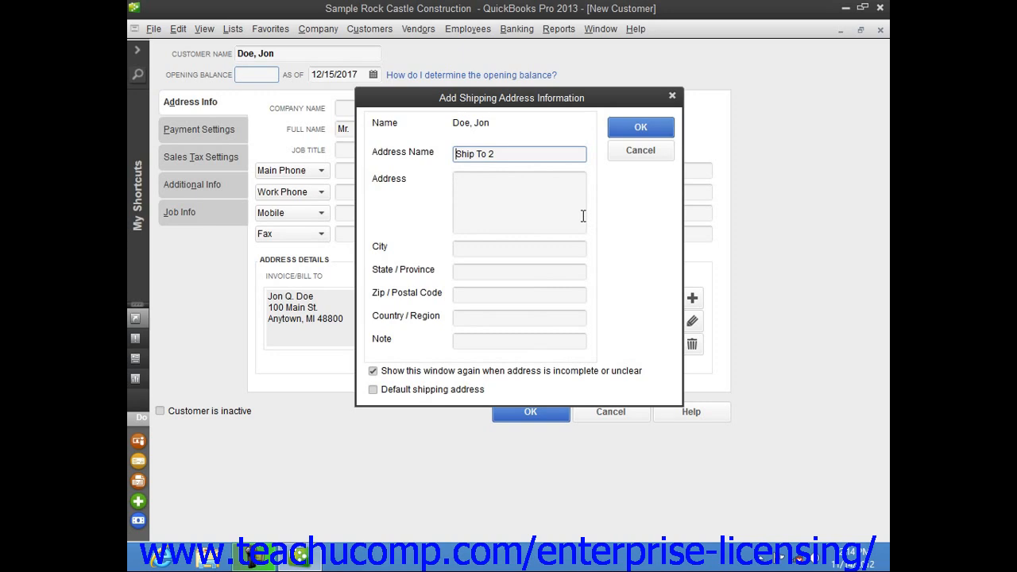
left_click(510, 156)
- Step through the Ship To 2 address fields, then cancel without adding it
left_click(504, 201)
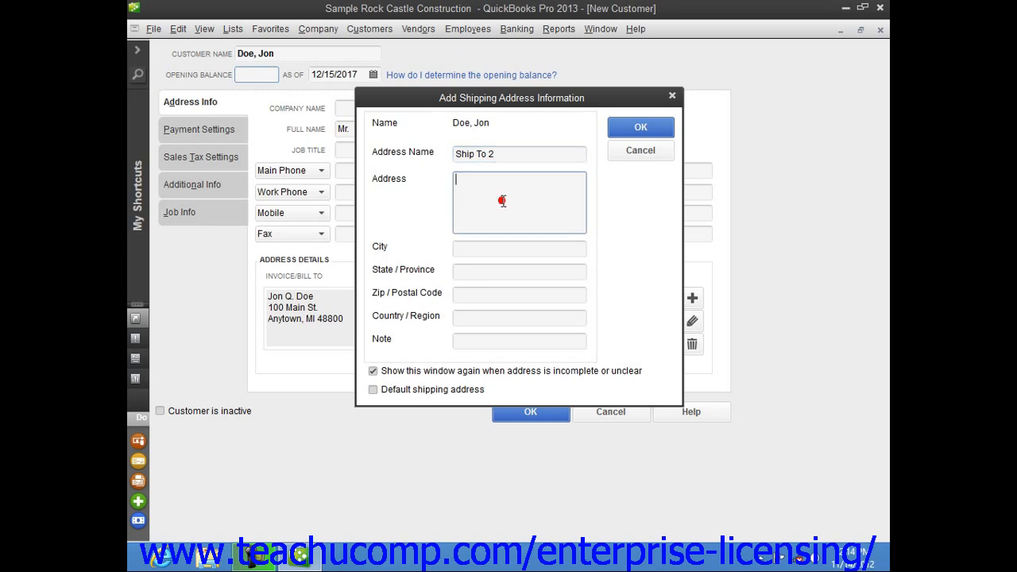
left_click(483, 251)
left_click(476, 271)
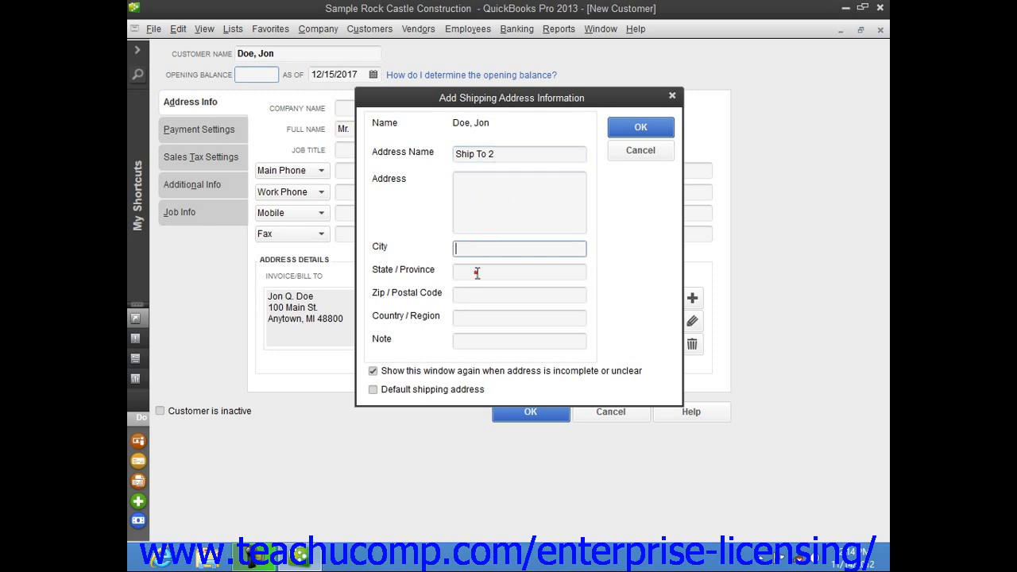
left_click(469, 293)
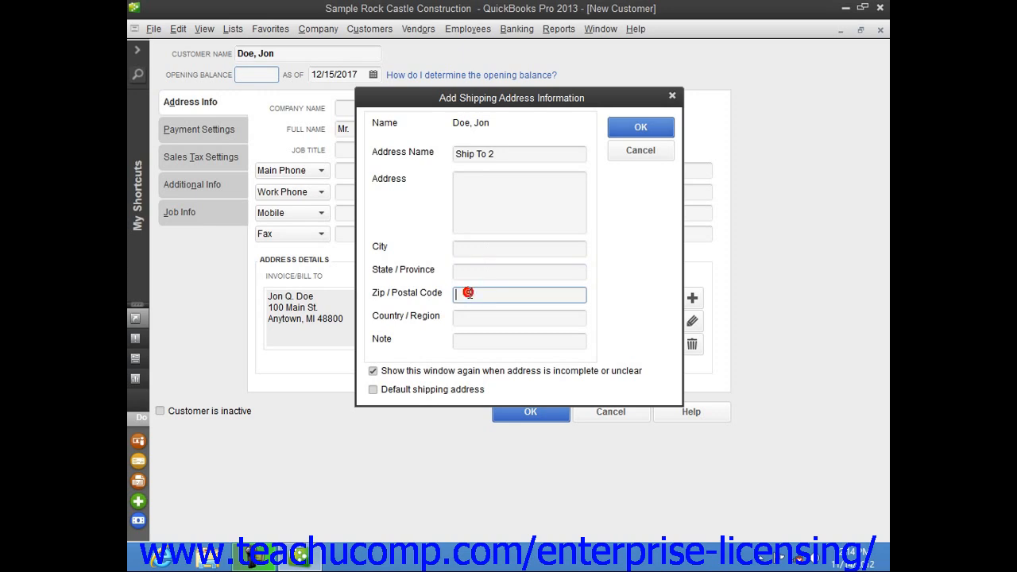
left_click(466, 316)
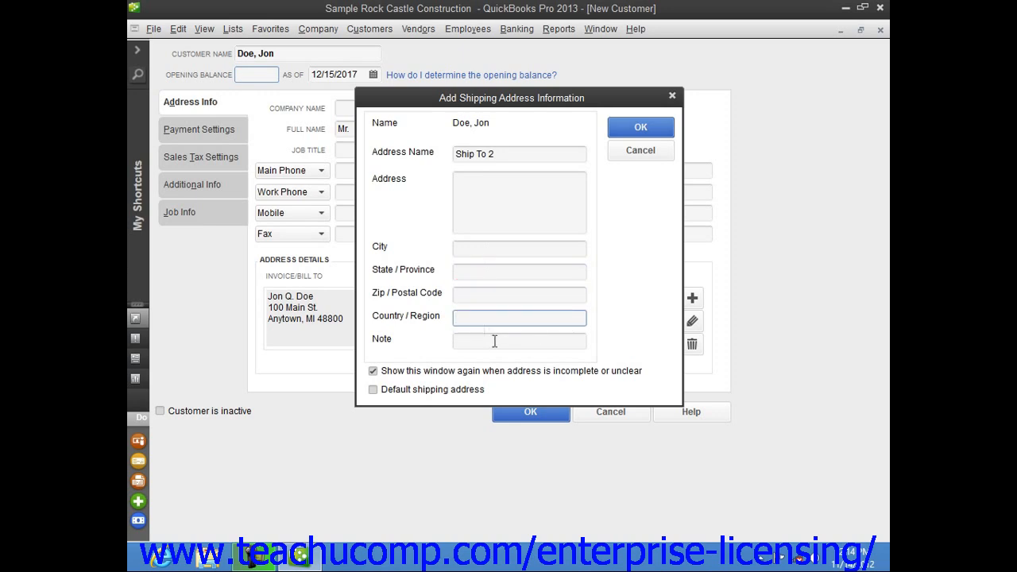
left_click(495, 341)
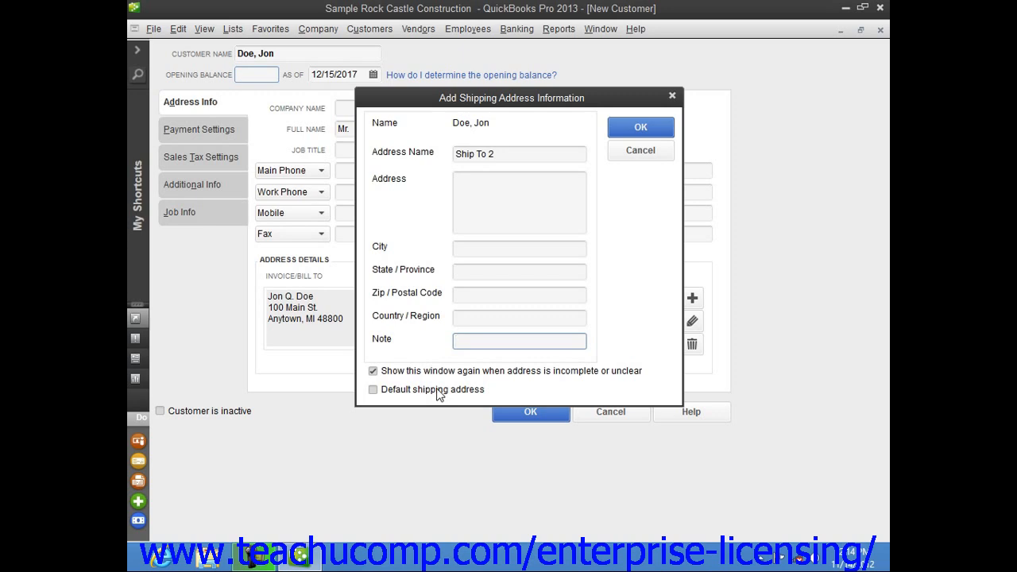
left_click(628, 150)
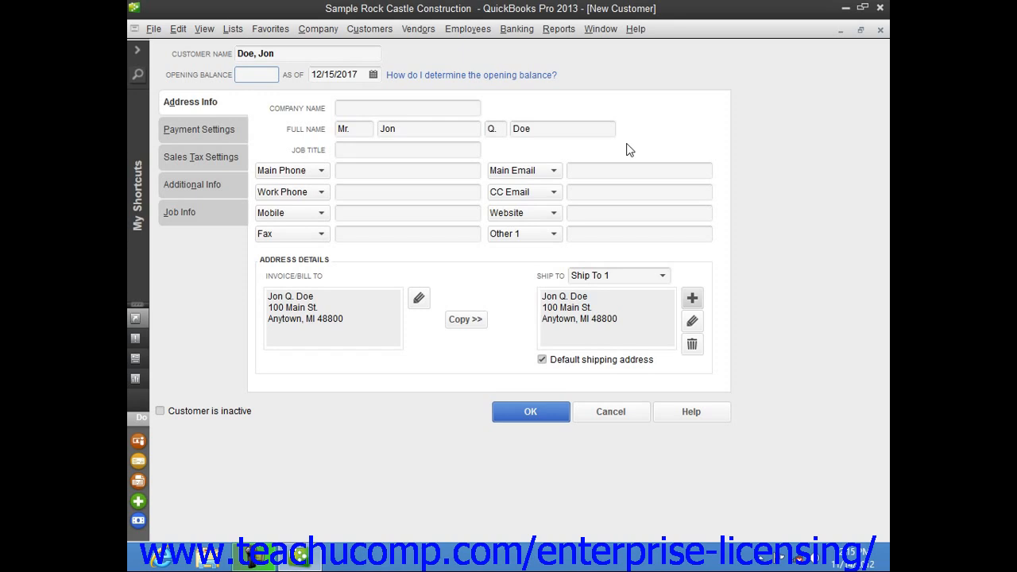
- Check the Ship To 1 selection and address, then bring up the Payment Settings page
left_click(605, 276)
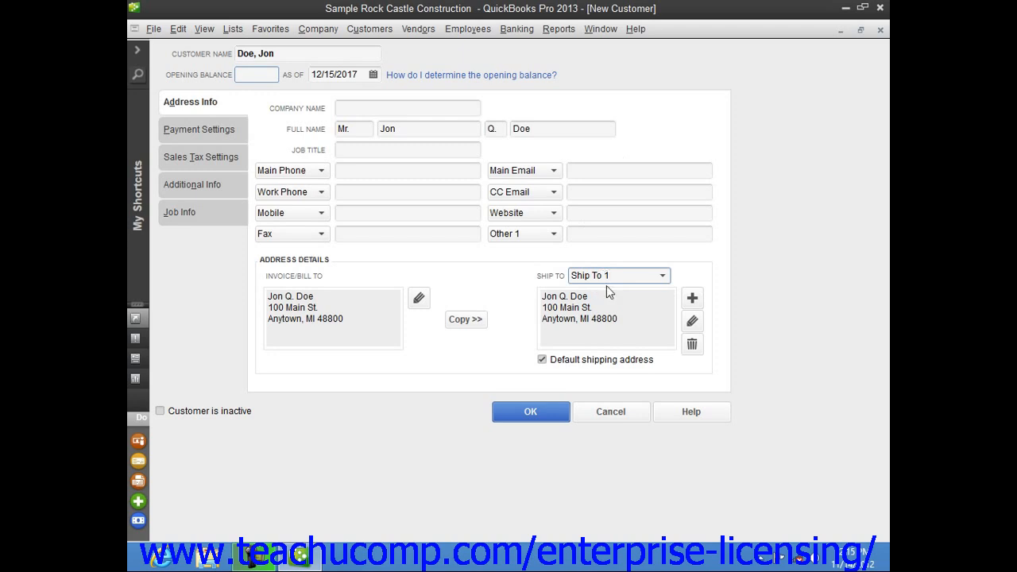
left_click(625, 318)
left_click(222, 131)
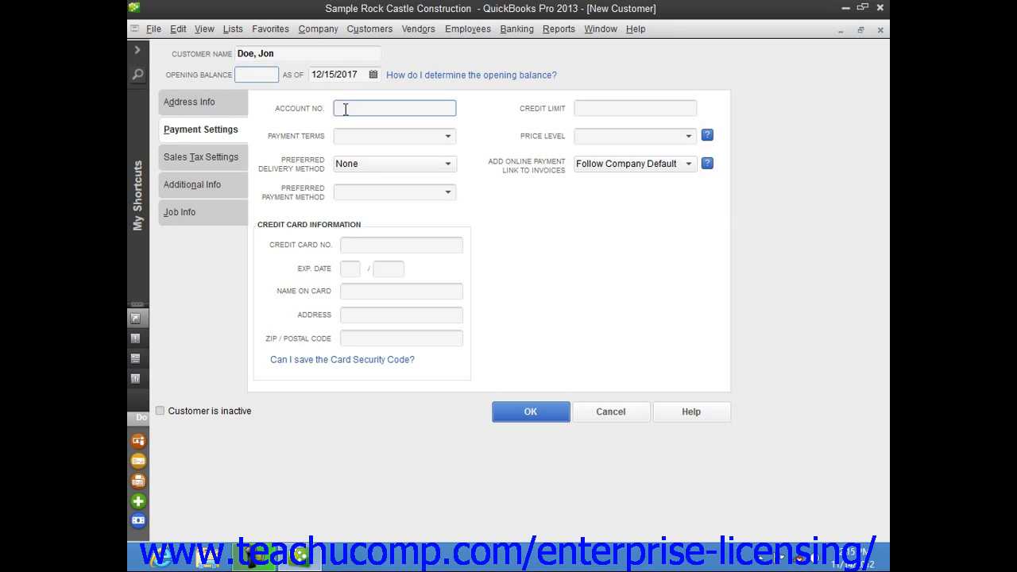
- Set payment terms to Net 30, leaving price level unset and delivery method at None
left_click(590, 107)
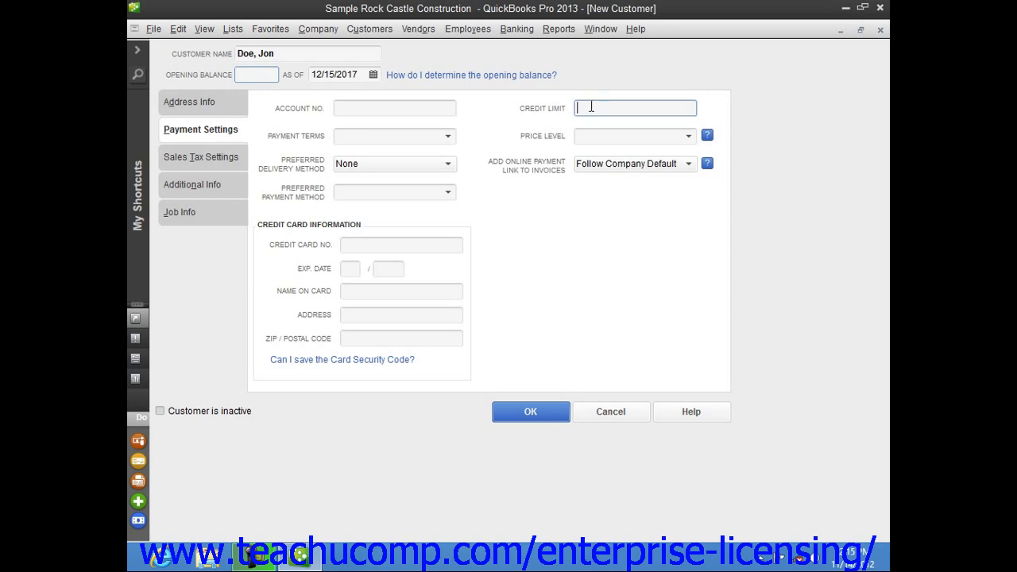
left_click(445, 139)
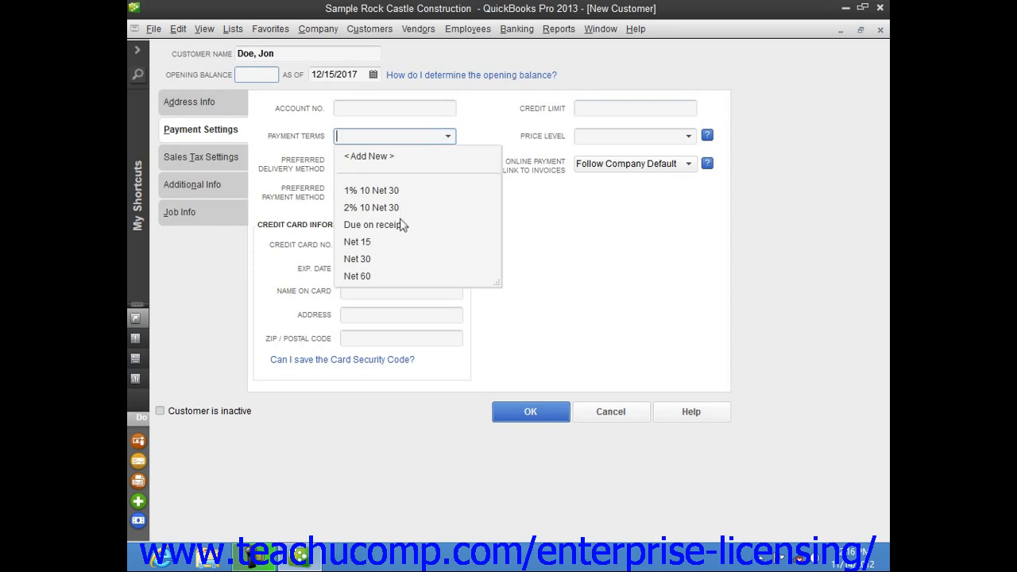
left_click(378, 260)
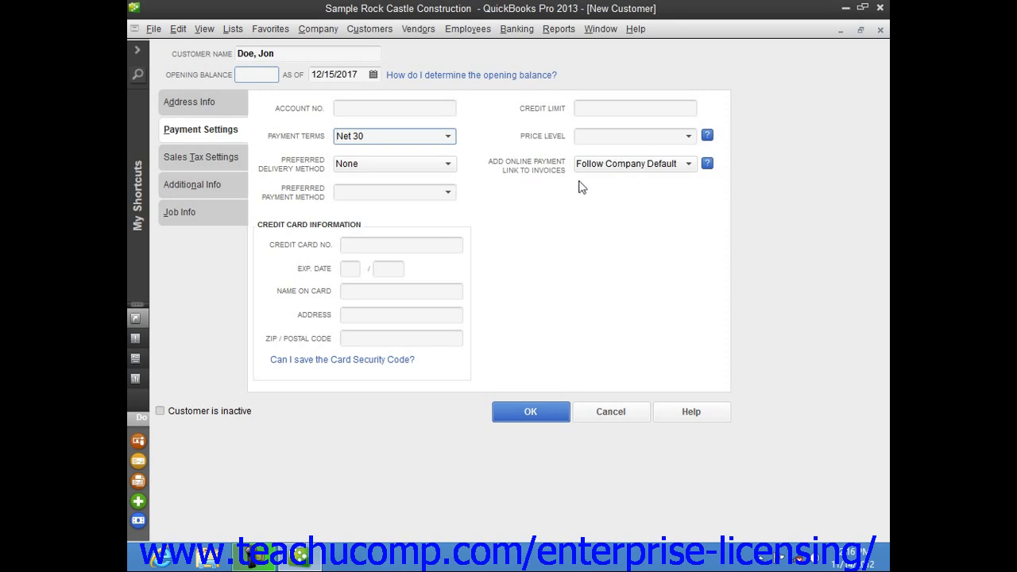
left_click(689, 137)
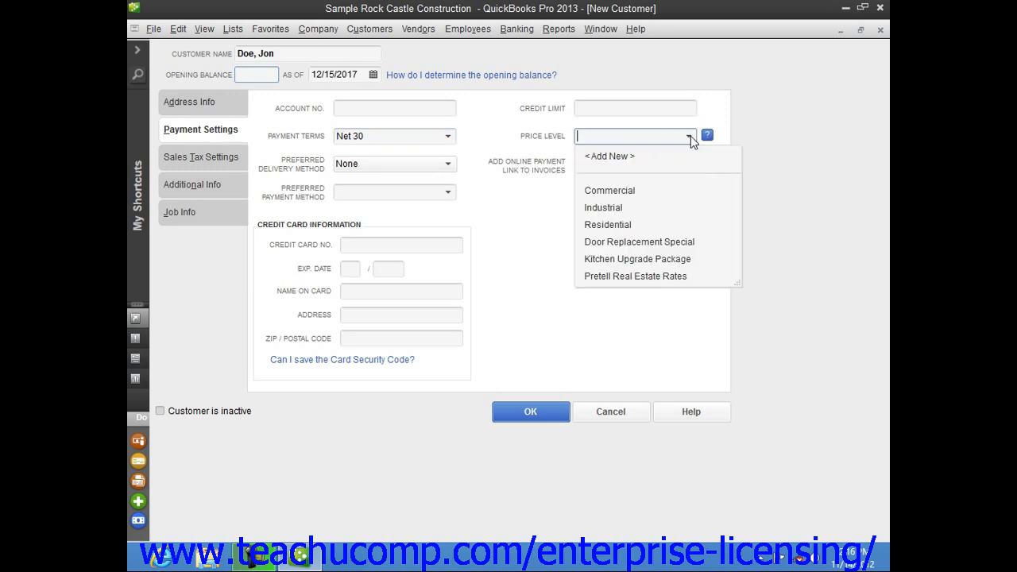
left_click(690, 136)
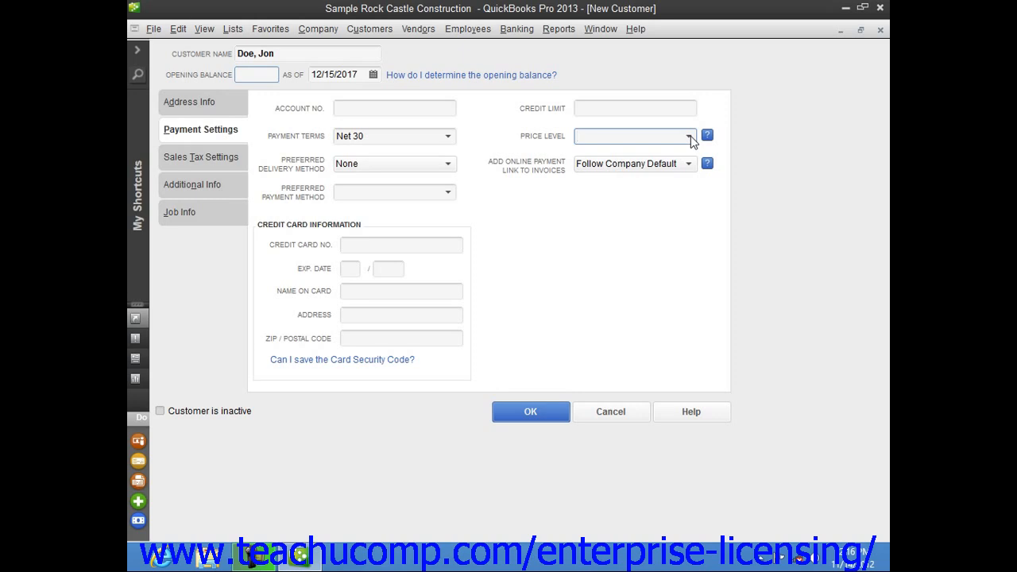
left_click(444, 164)
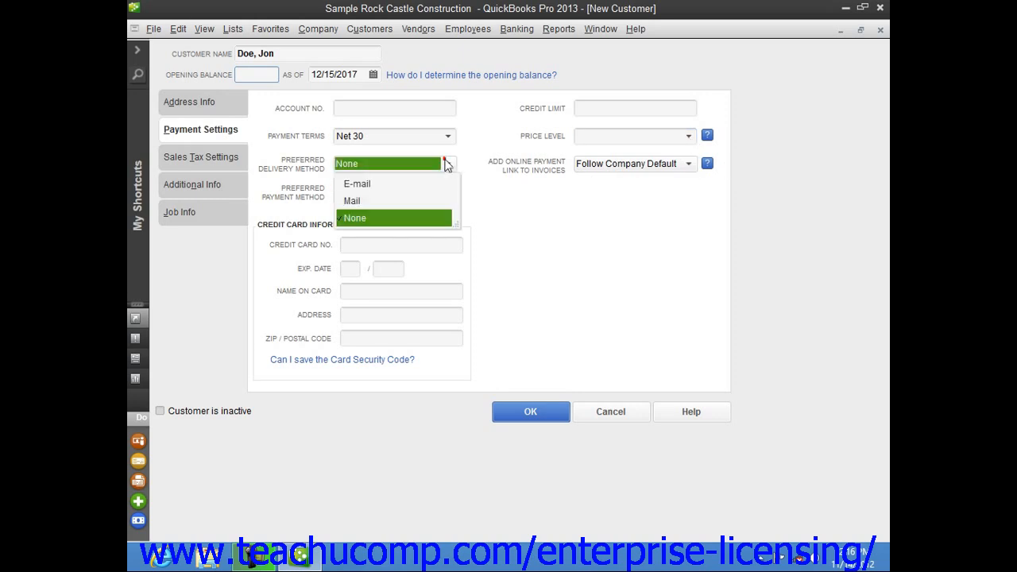
left_click(457, 161)
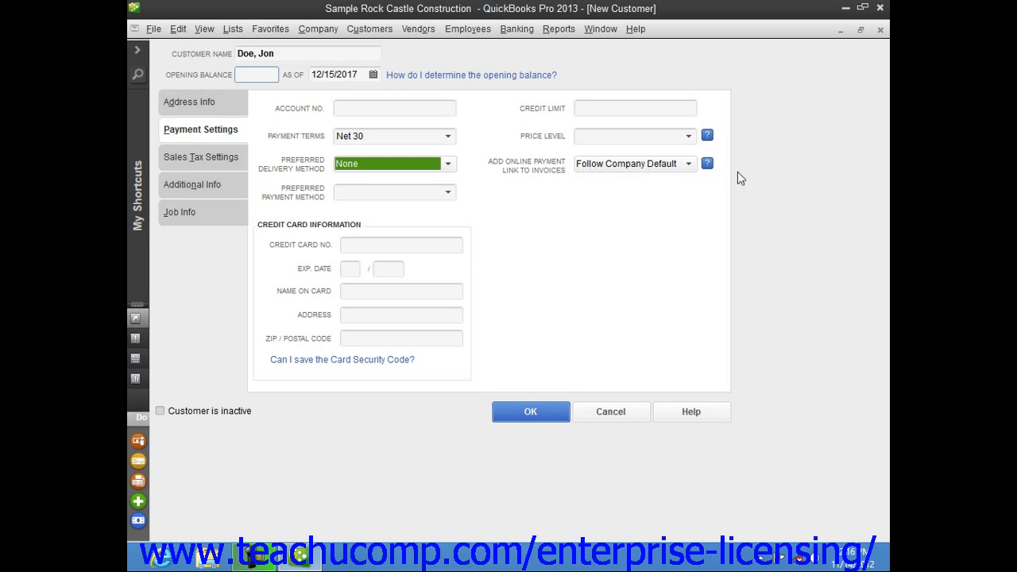
left_click(690, 163)
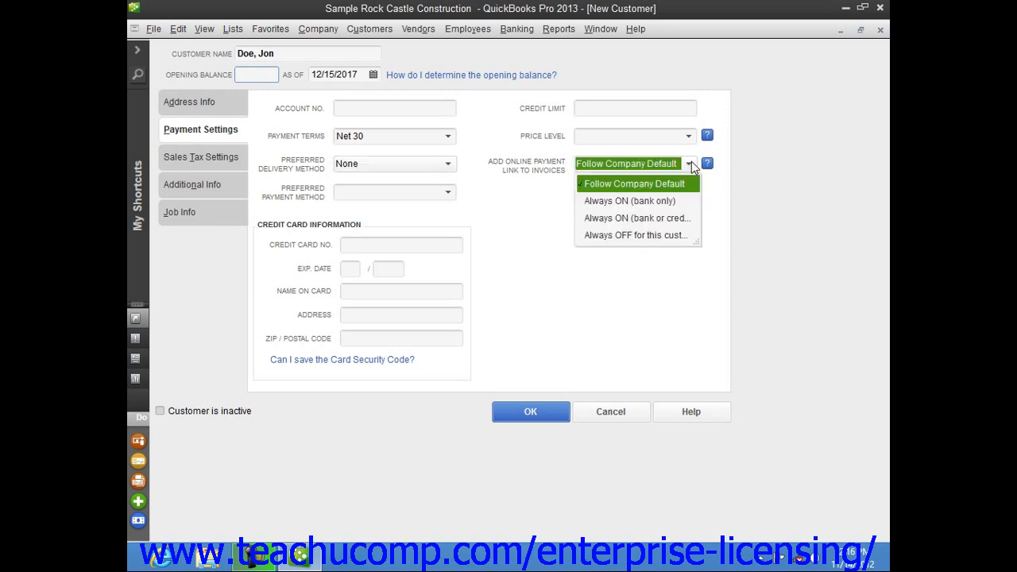
left_click(691, 163)
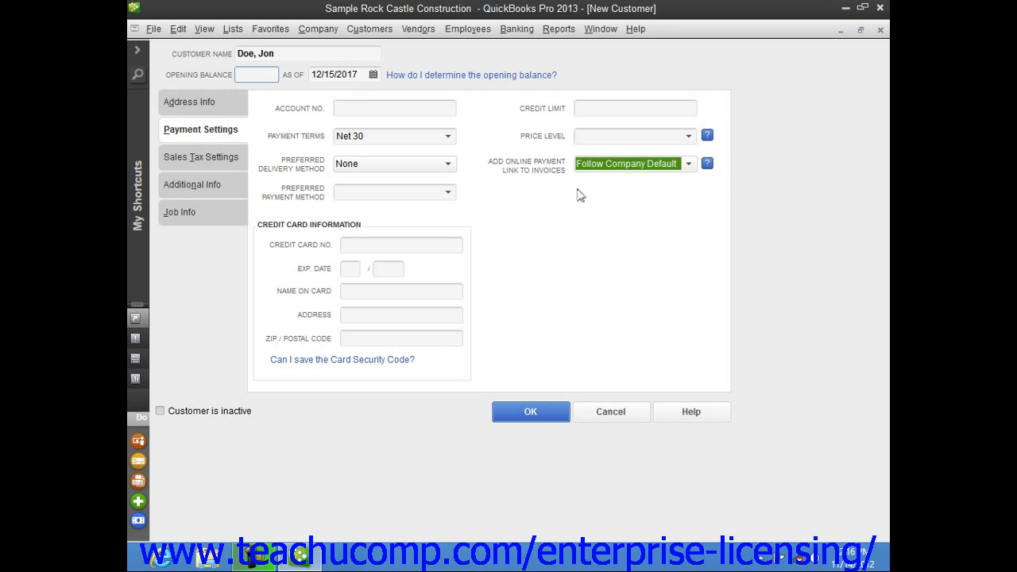
left_click(448, 193)
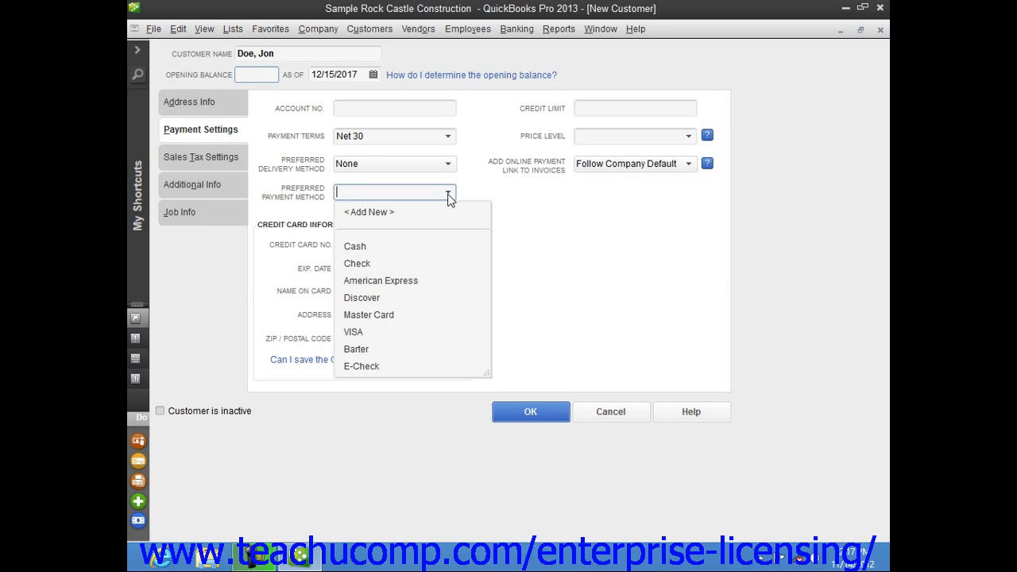
left_click(448, 193)
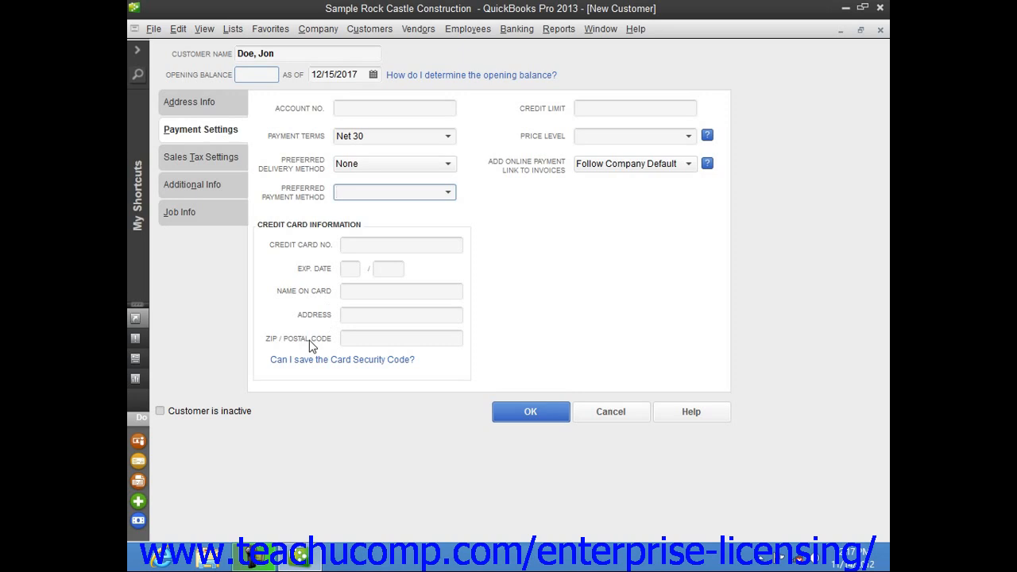
- In Sales Tax Settings, keep tax code Tax and set the tax item to Out of State
left_click(224, 162)
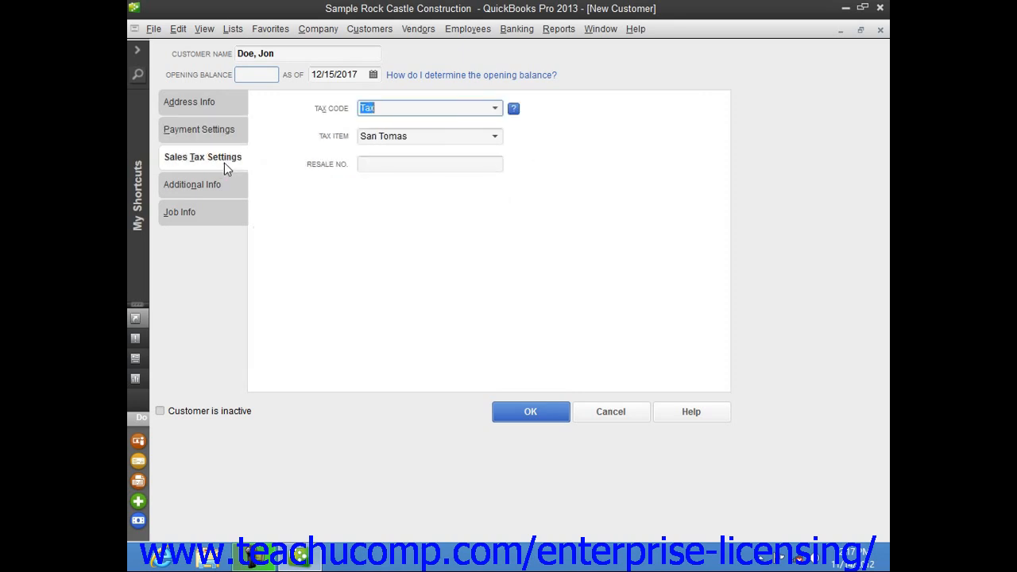
left_click(499, 108)
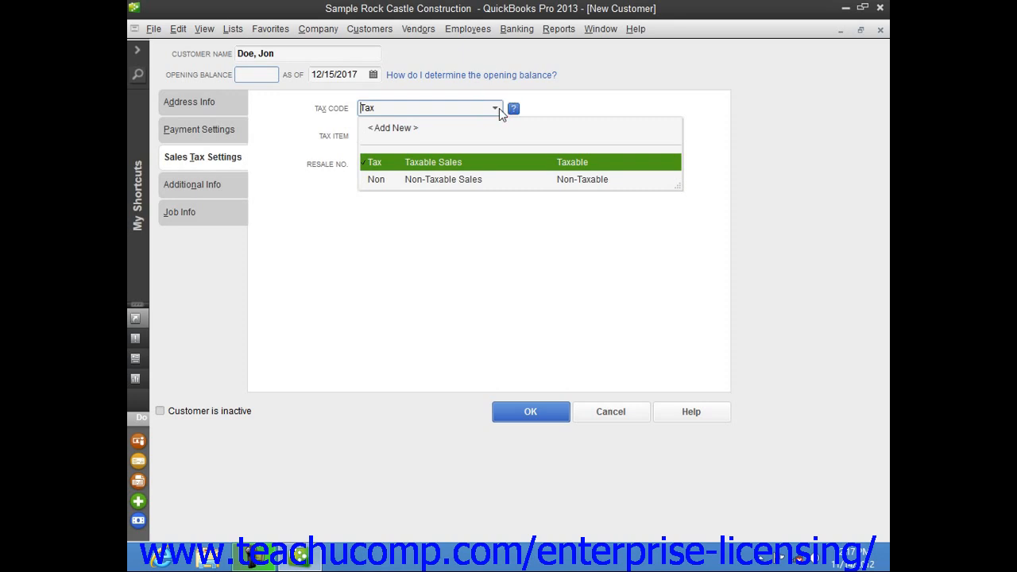
left_click(499, 108)
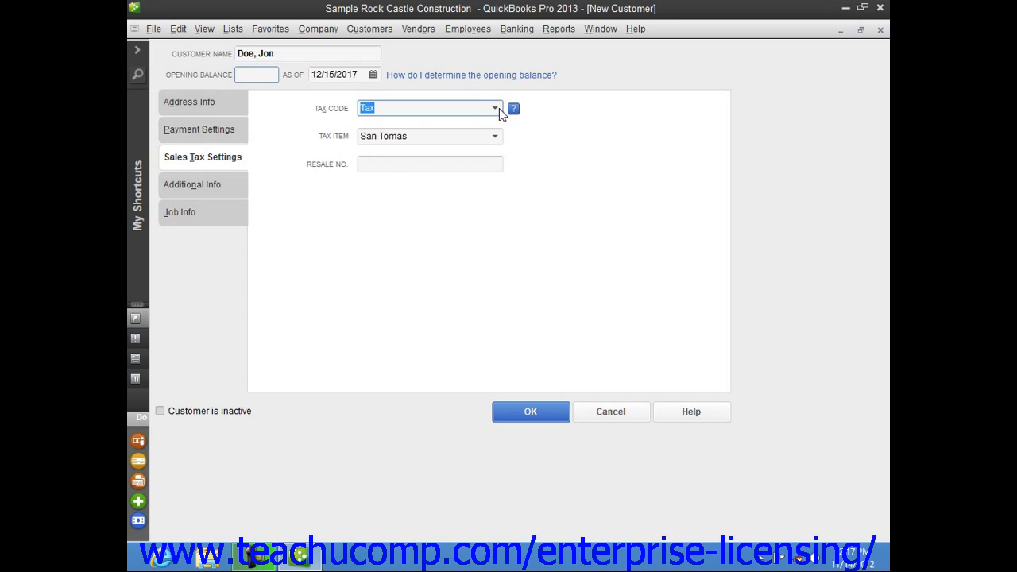
left_click(496, 137)
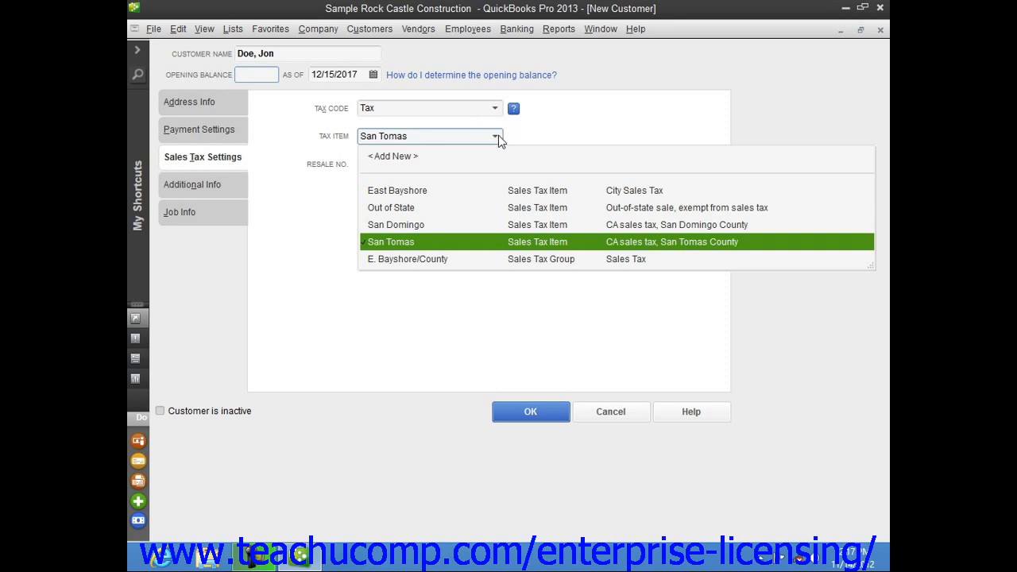
left_click(402, 207)
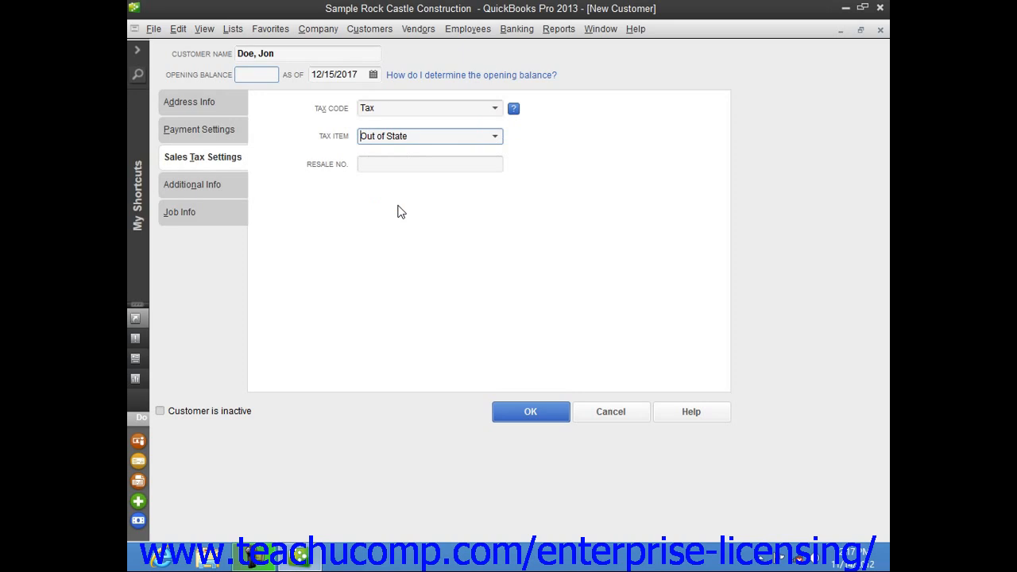
left_click(399, 165)
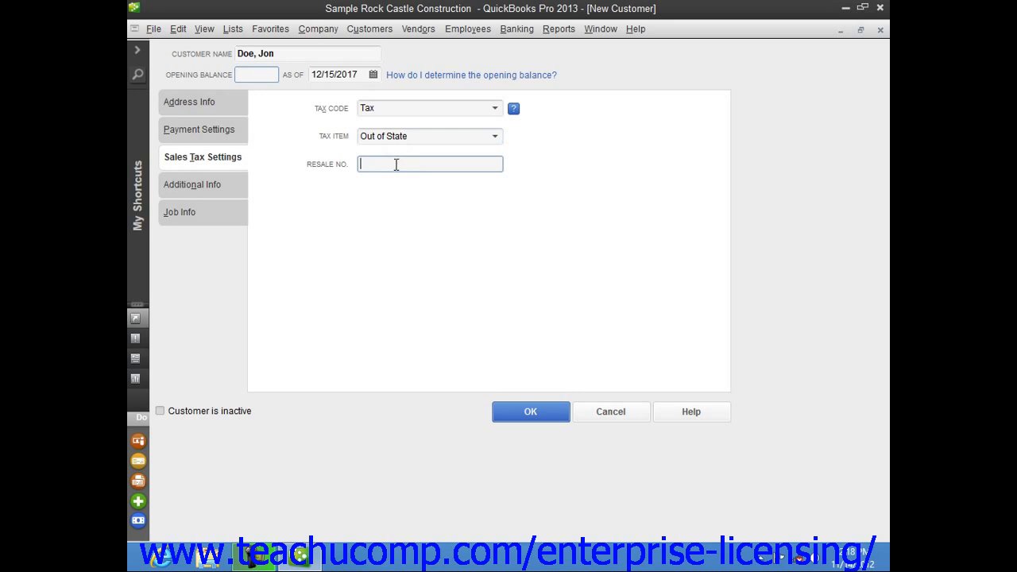
left_click(203, 183)
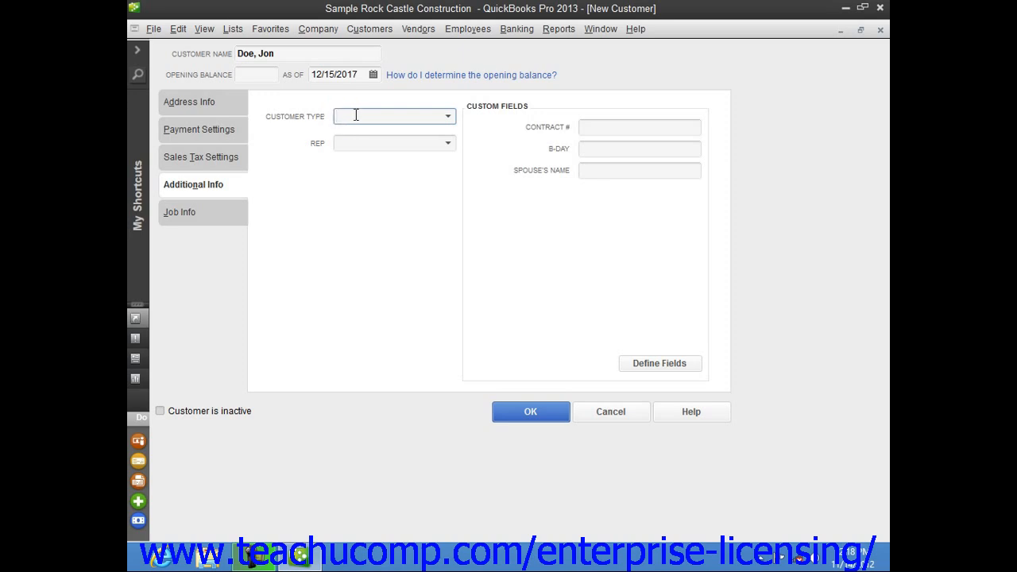
left_click(448, 119)
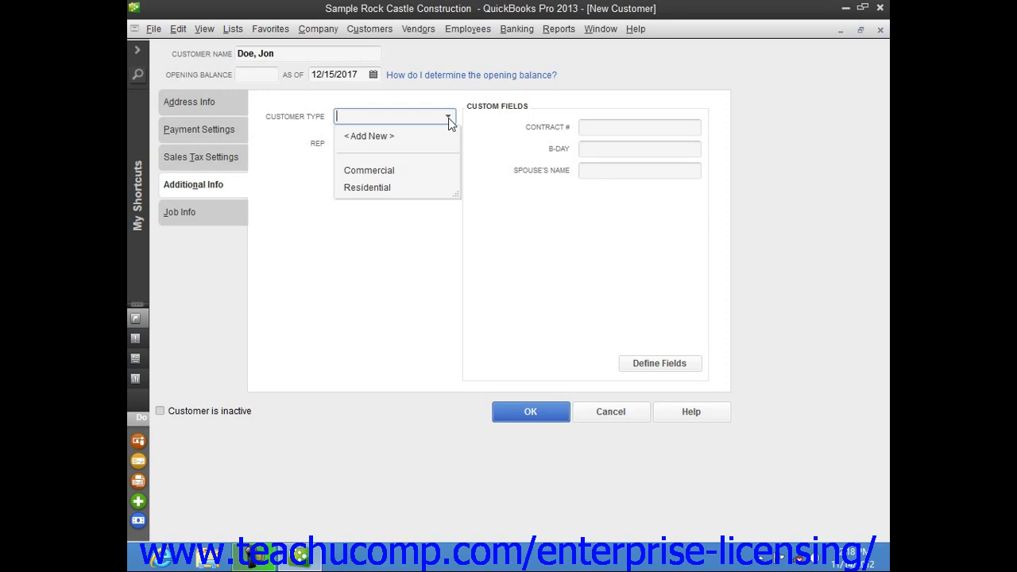
left_click(449, 119)
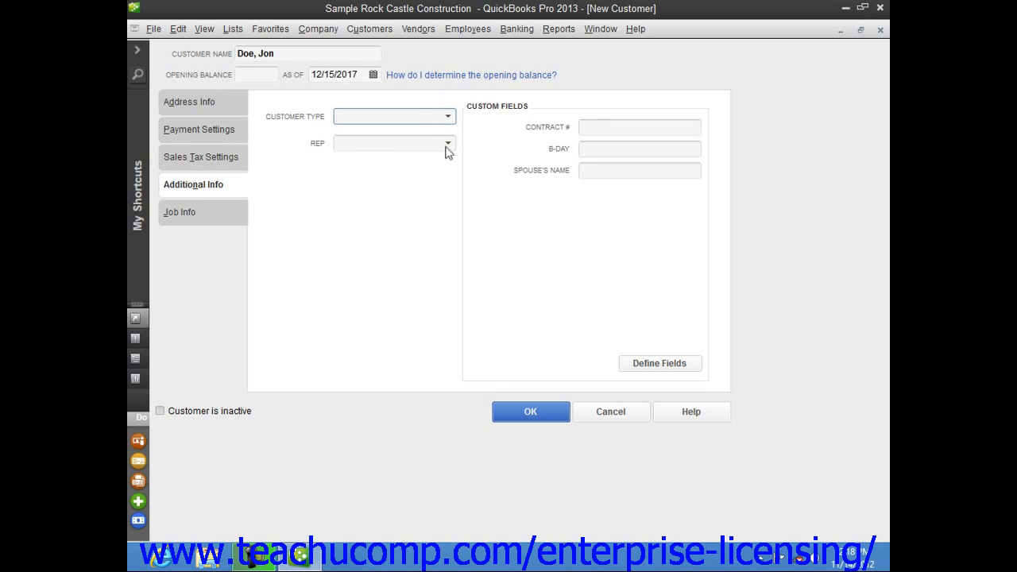
left_click(447, 144)
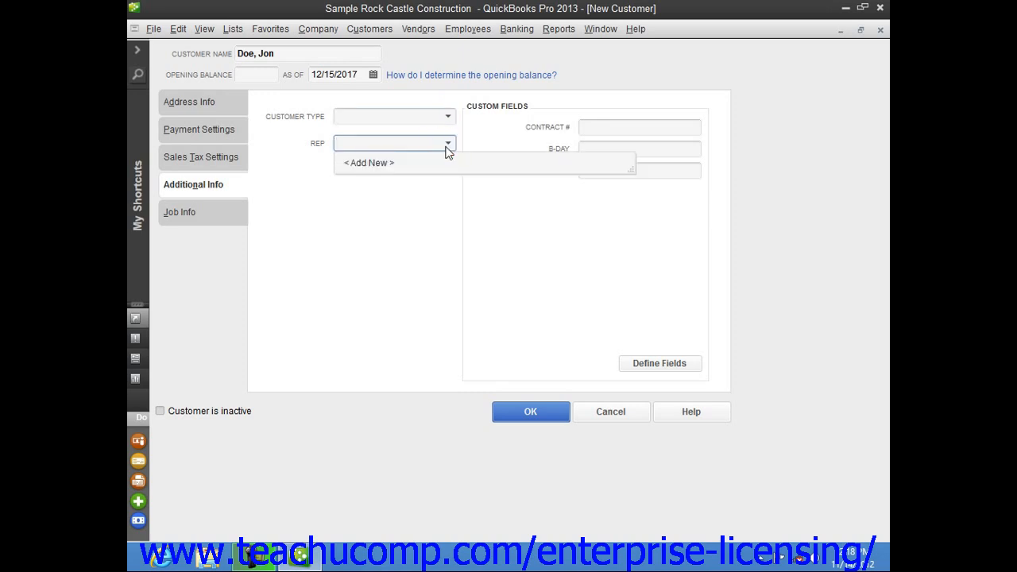
left_click(447, 144)
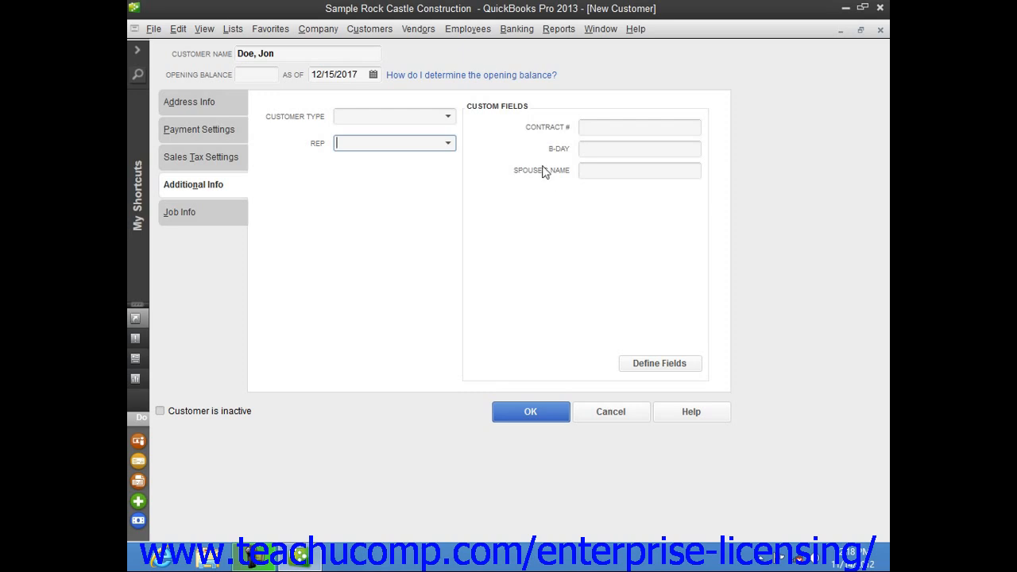
left_click(518, 113)
- Save the customer, then reselect it in the Customer Center to review Net 30 terms and address
left_click(516, 419)
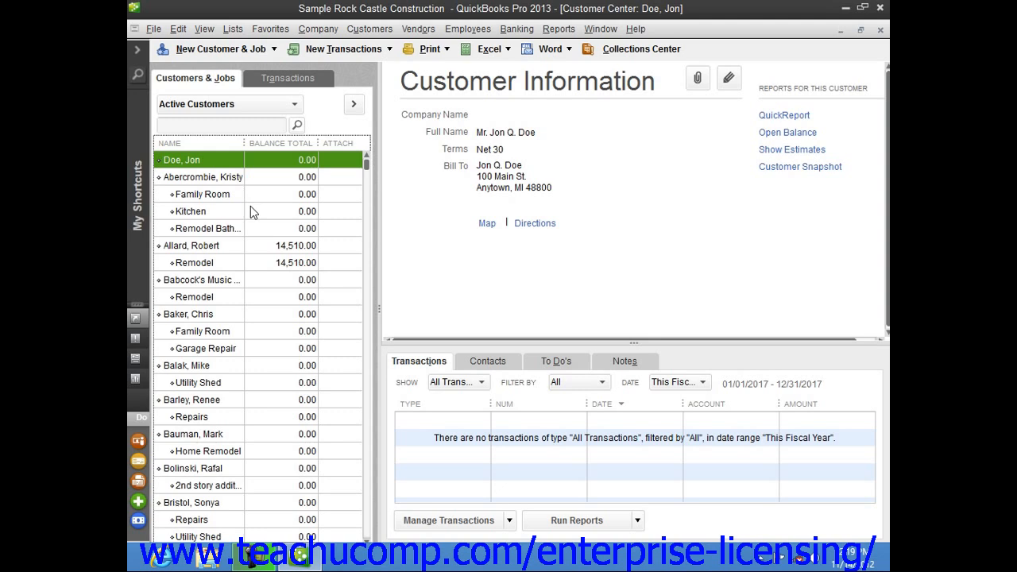
left_click(218, 180)
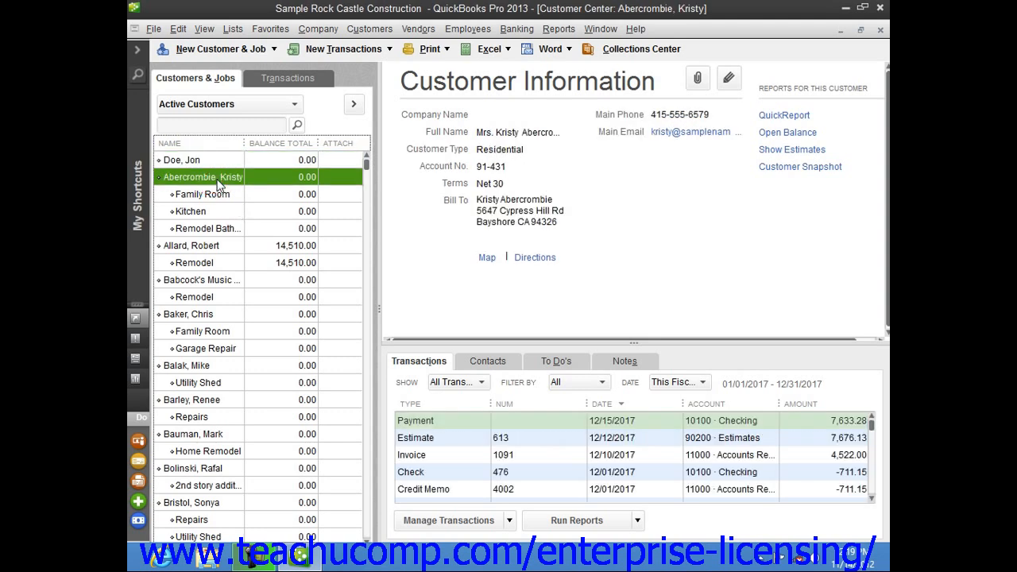
left_click(221, 162)
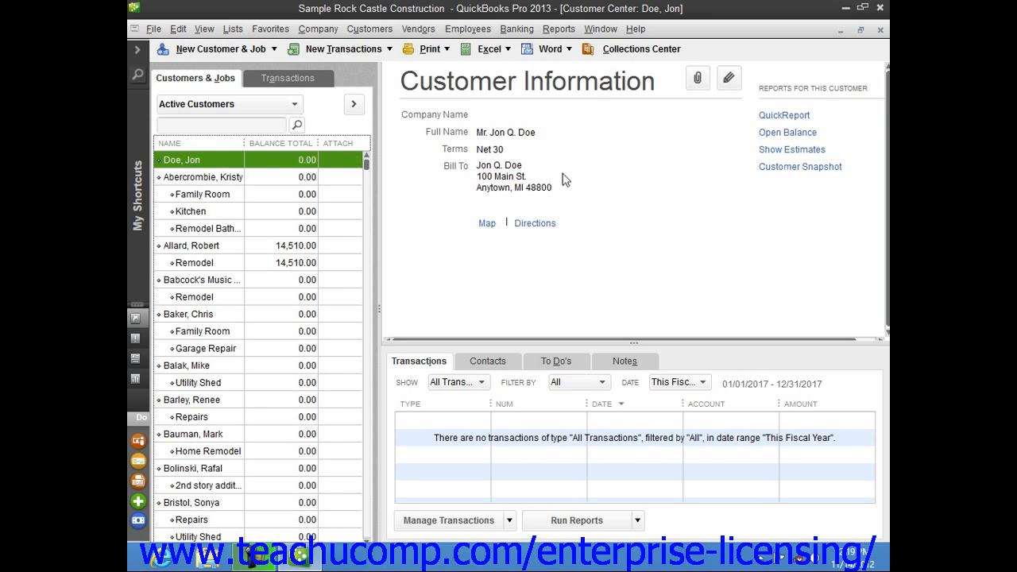
- Edit the customer record to enter a Main Phone number and save the change
left_click(729, 80)
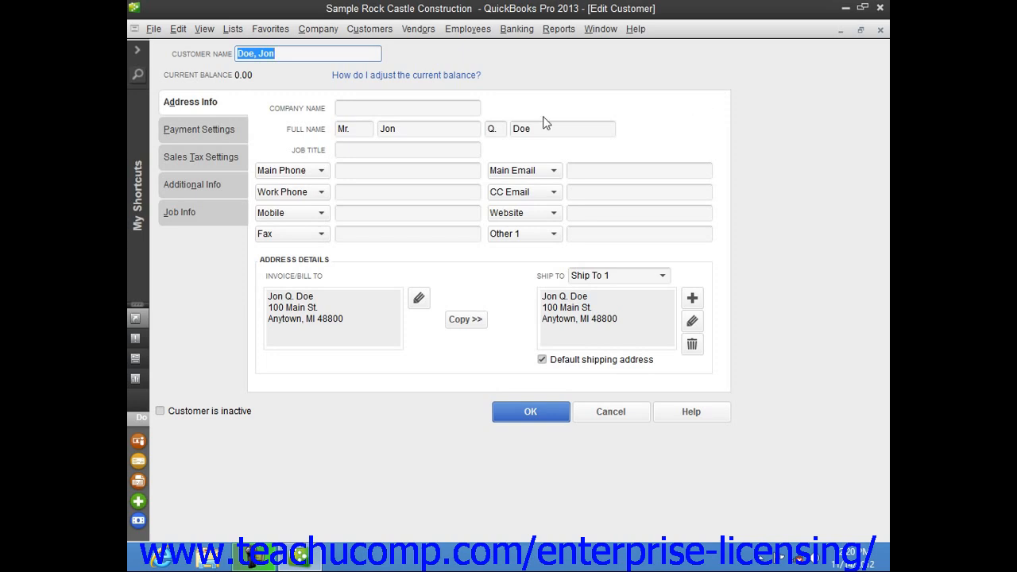
left_click(397, 172)
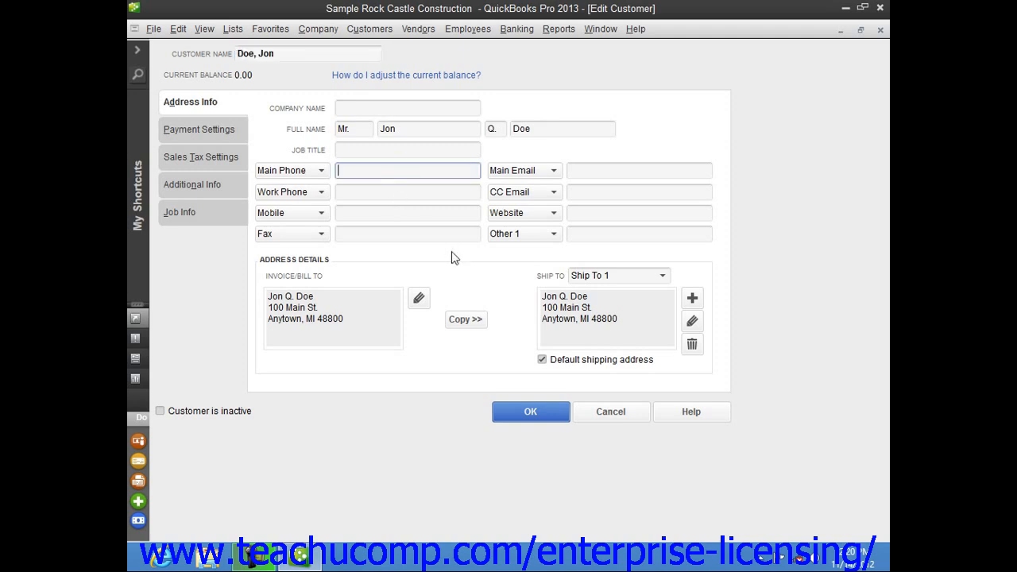
left_click(391, 193)
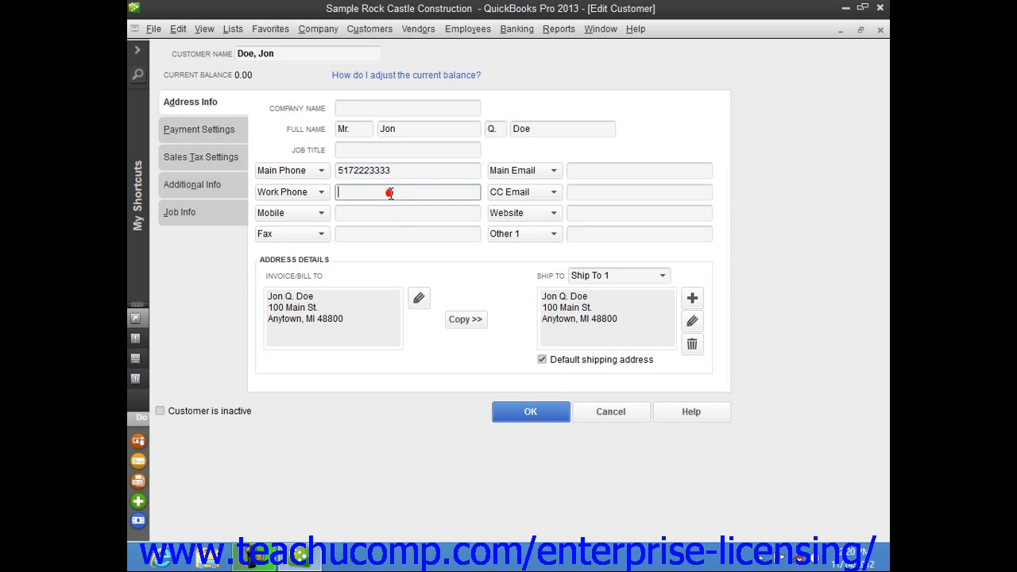
left_click(555, 415)
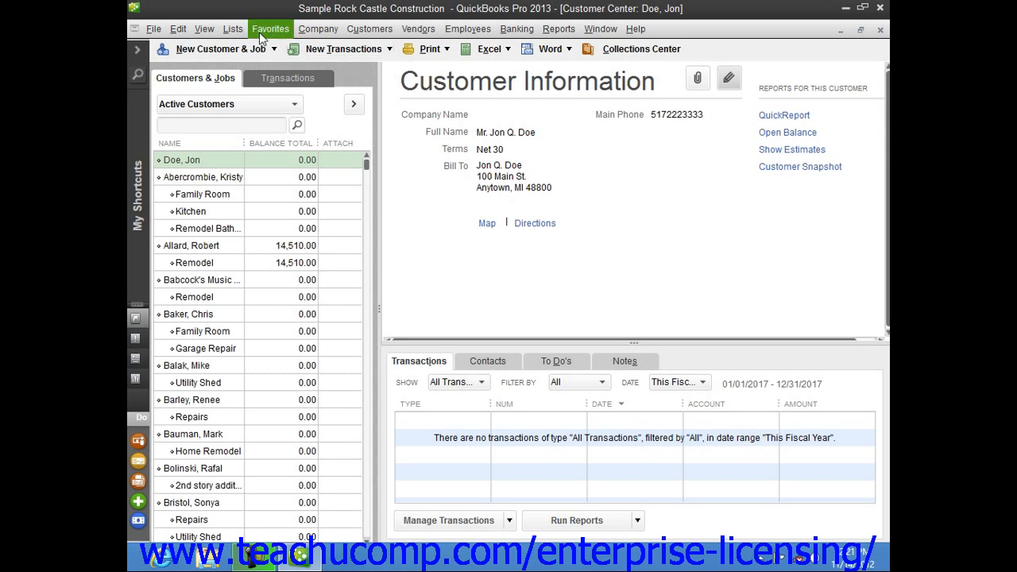
- Delete the newly created customer from the customer list, confirming the deletion prompt
left_click(200, 161)
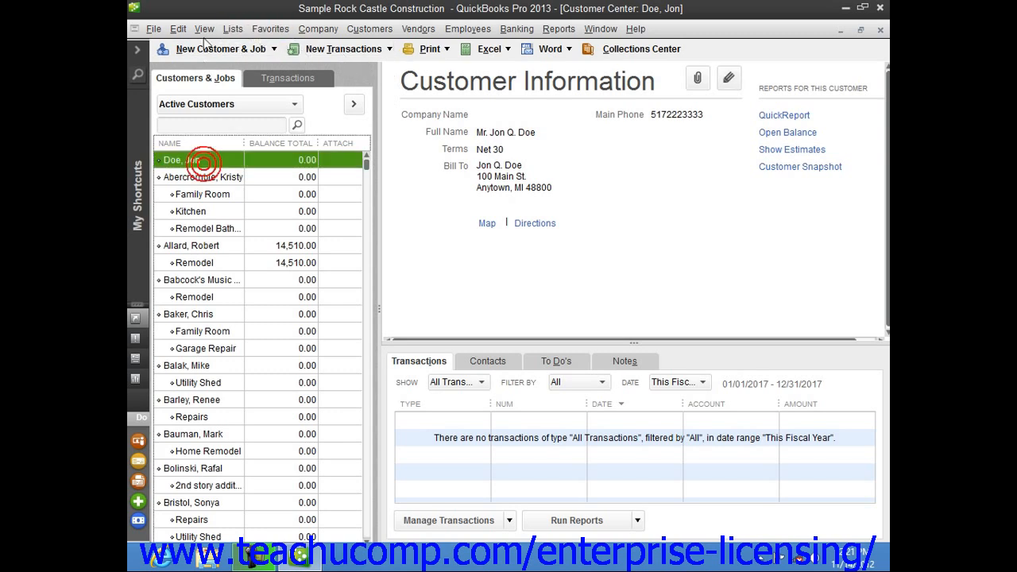
left_click(185, 31)
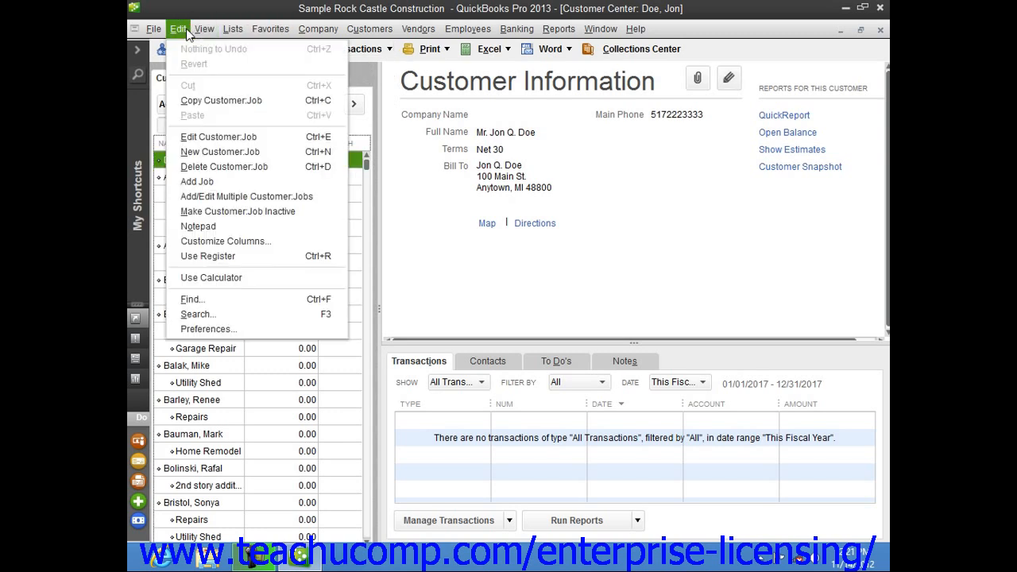
left_click(213, 167)
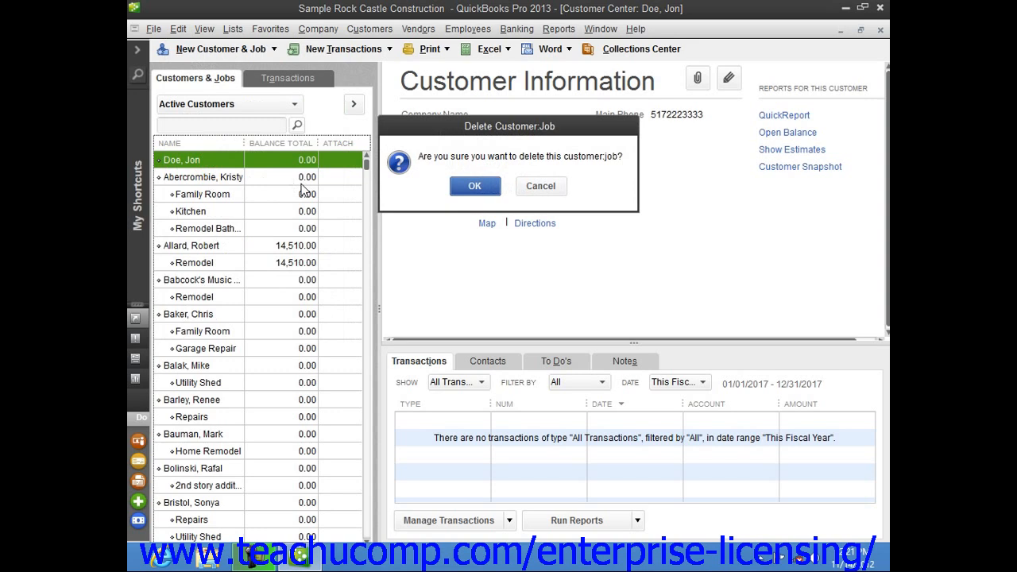
left_click(474, 187)
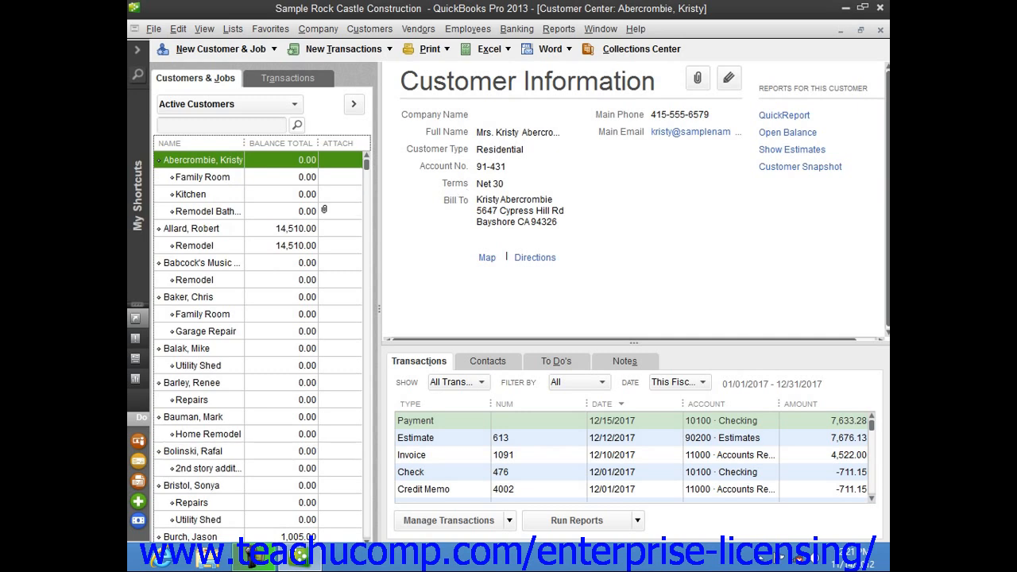
left_click(635, 50)
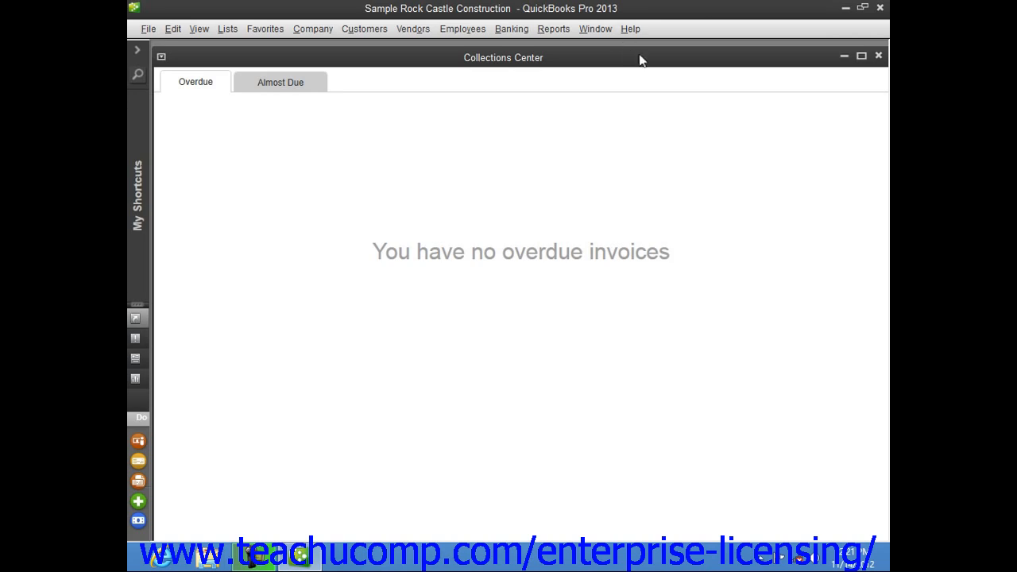
left_click(270, 82)
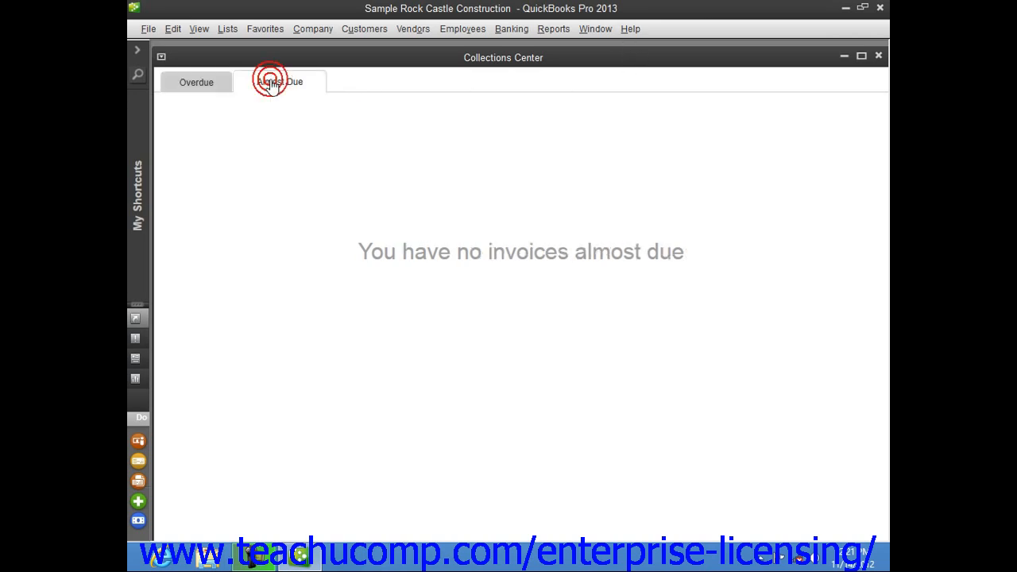
left_click(223, 93)
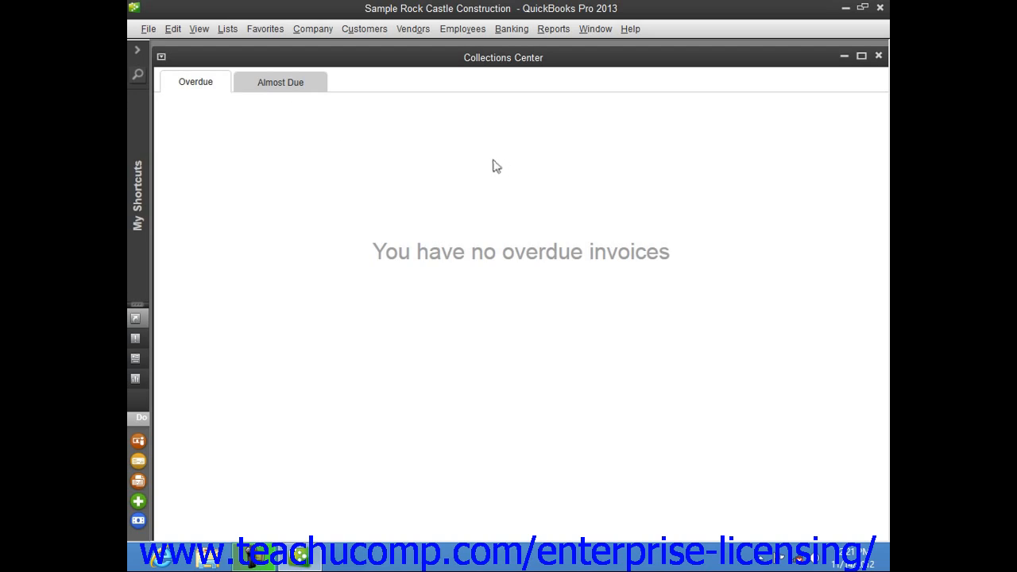
left_click(878, 56)
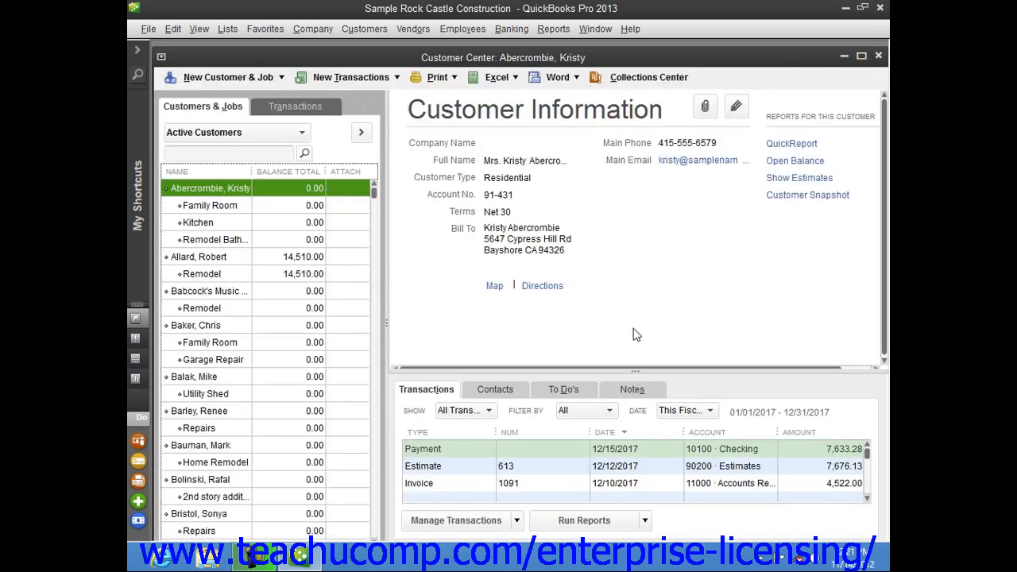